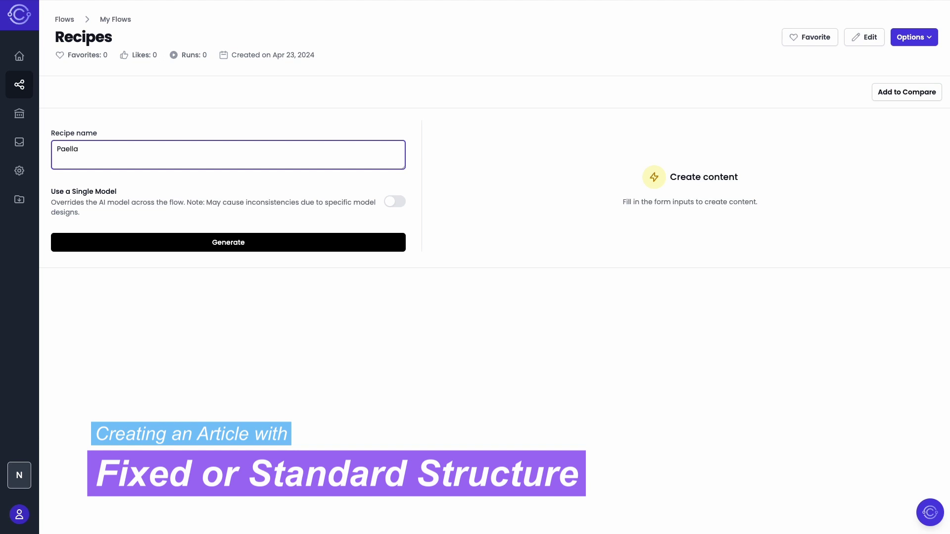
- Run the Recipes flow for the recipe name Paella and read through the generated article
left_click(265, 242)
scroll(904, 179, "down", 3)
scroll(904, 179, "down", 15)
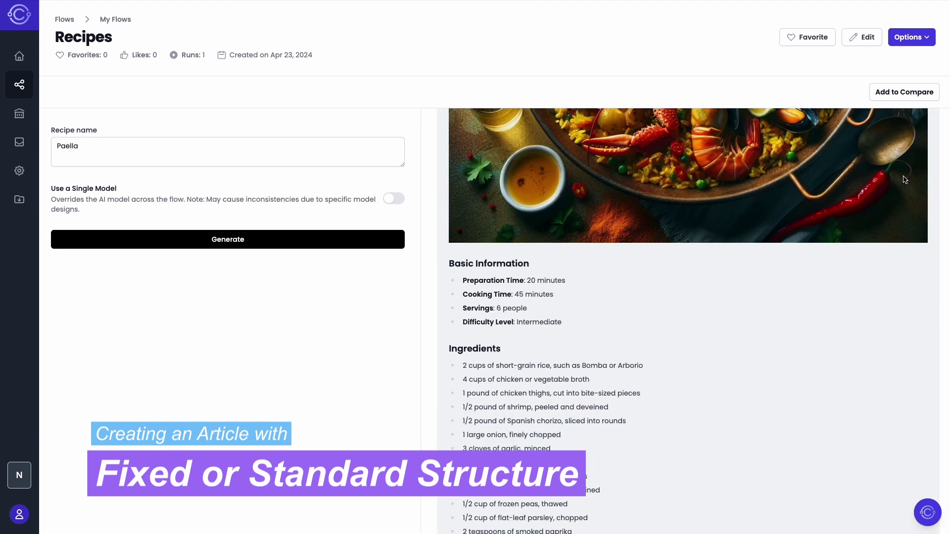
scroll(903, 176, "down", 10)
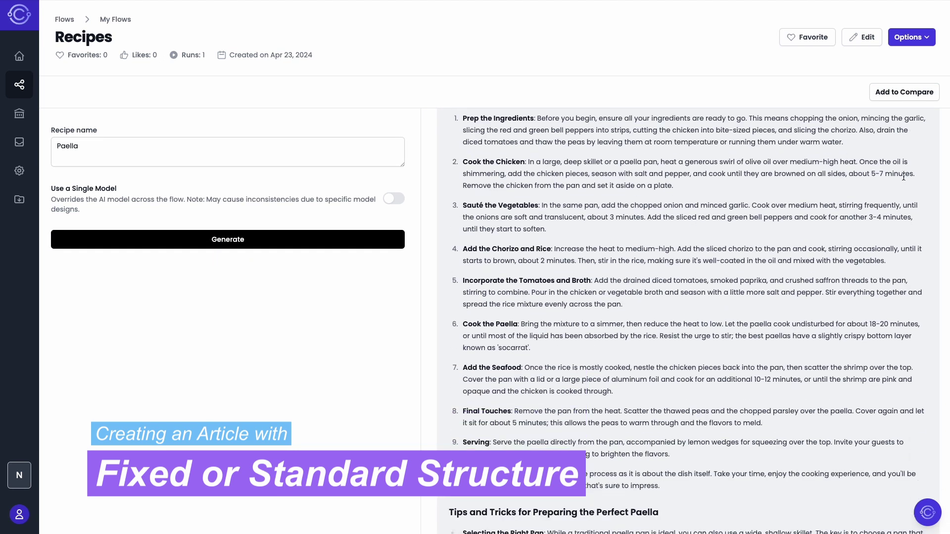
scroll(904, 176, "down", 10)
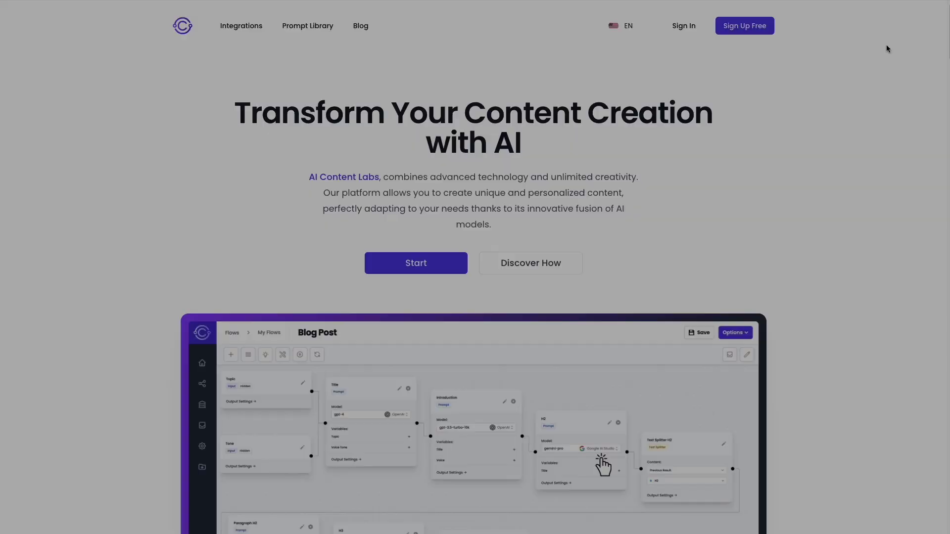
- Look through the AI Content Labs home page, including its integrations, features and three-step content creation overview
scroll(886, 44, "down", 3)
scroll(886, 46, "down", 9)
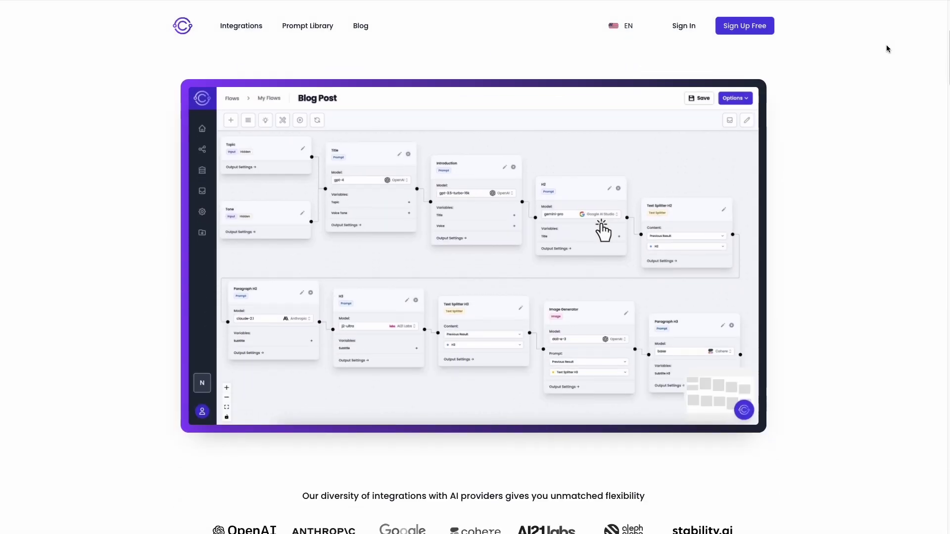
scroll(886, 49, "down", 10)
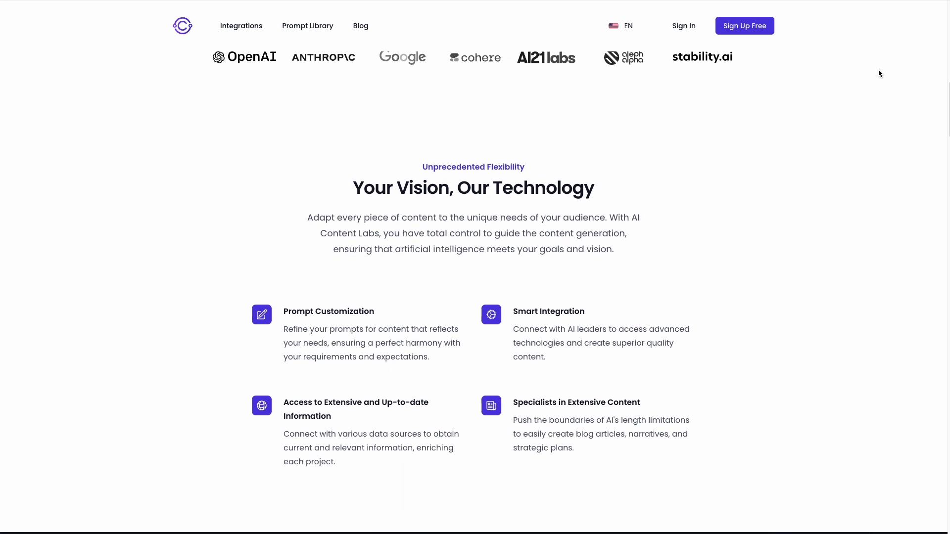
scroll(781, 253, "down", 7)
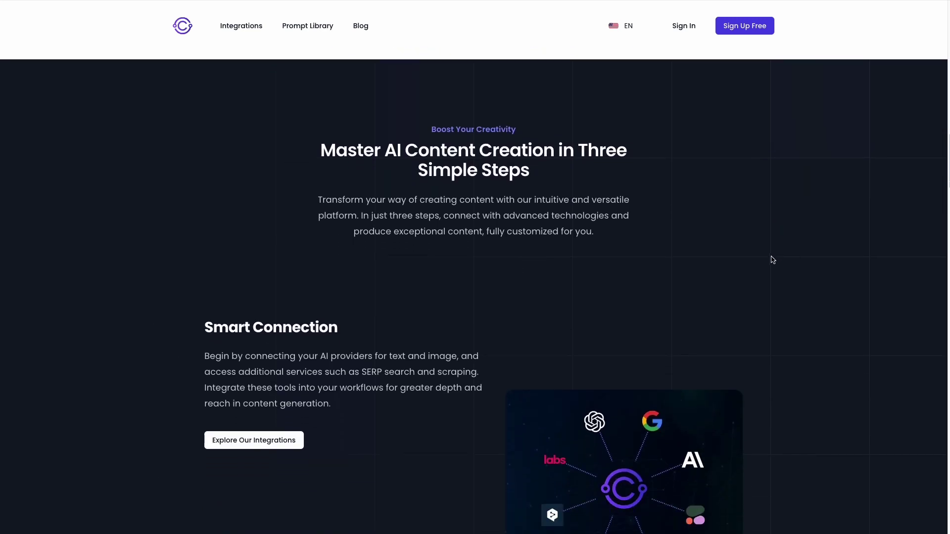
scroll(771, 264, "down", 14)
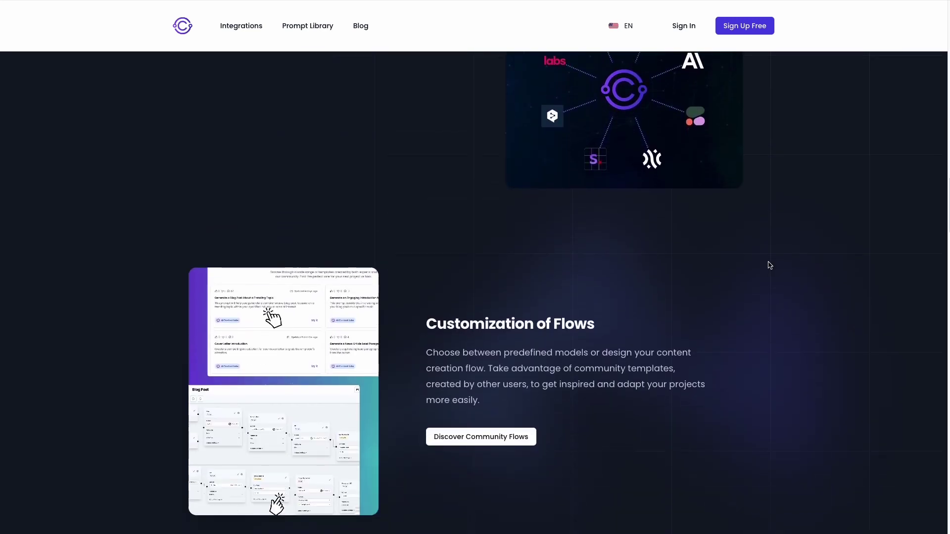
scroll(767, 268, "down", 1)
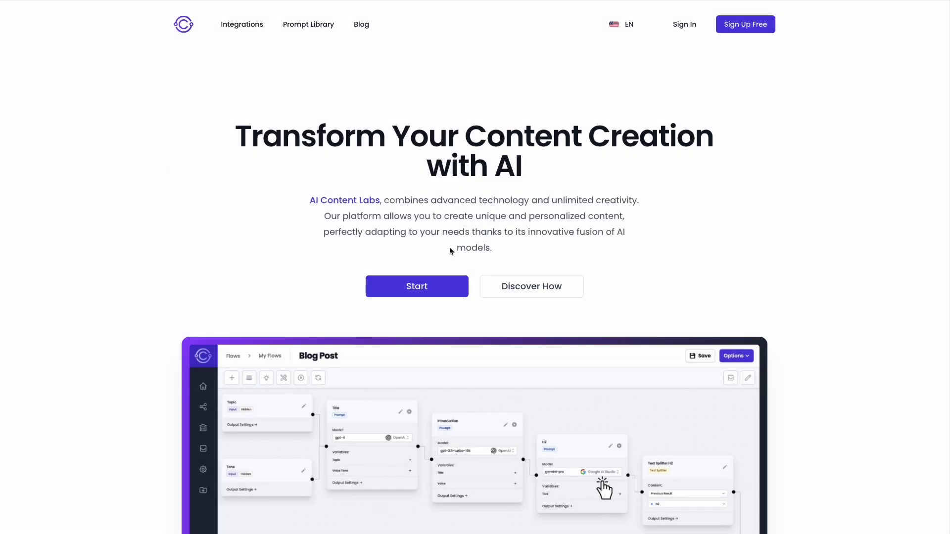
- Enter the AI Content Labs dashboard from the home page and create a new AI flow
left_click(442, 286)
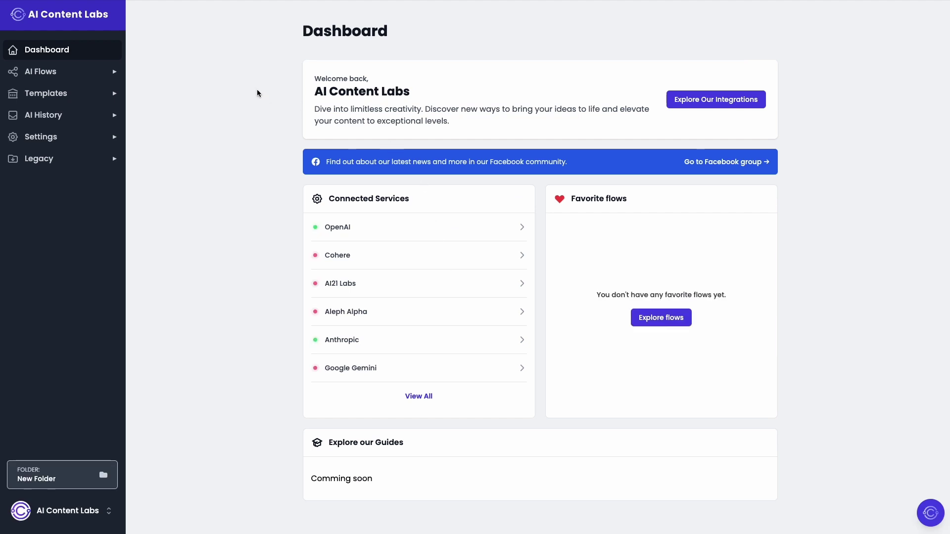
left_click(93, 75)
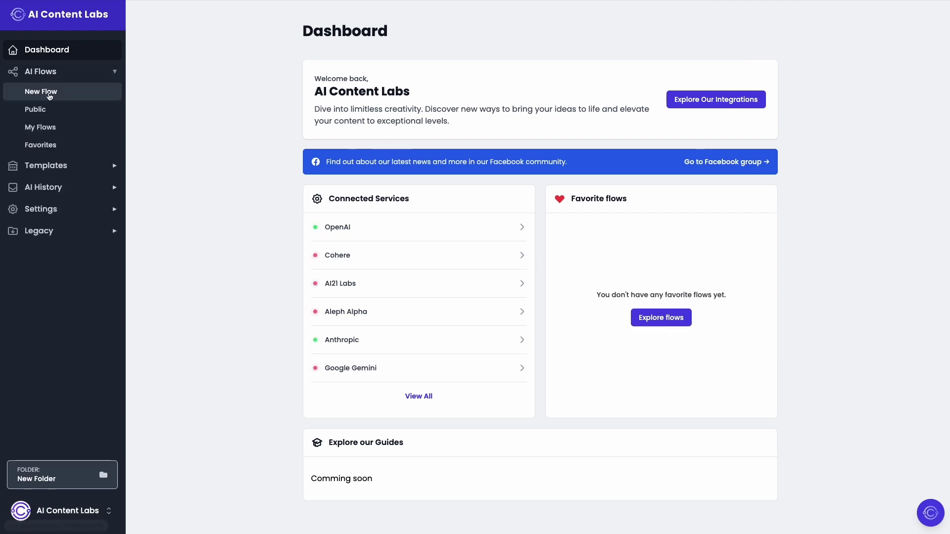
left_click(49, 96)
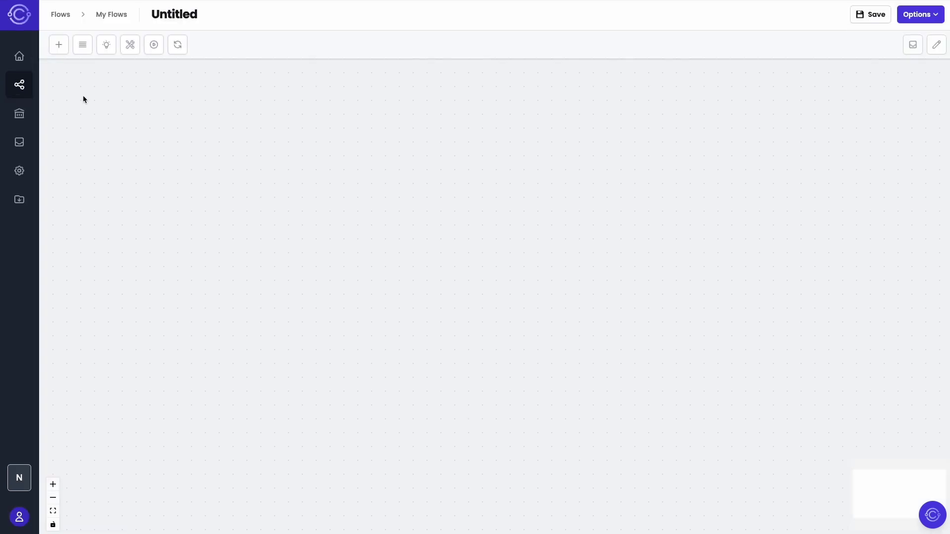
- Set the flow's title to "Recipes" and its category to Food and Recipes
left_click(936, 45)
left_click(144, 64)
type("Recipes")
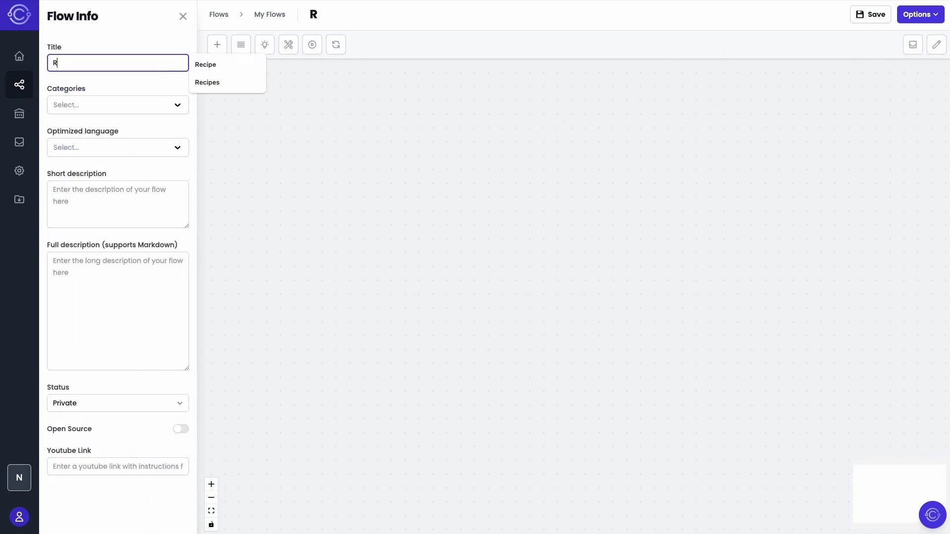
key("Tab")
type("food")
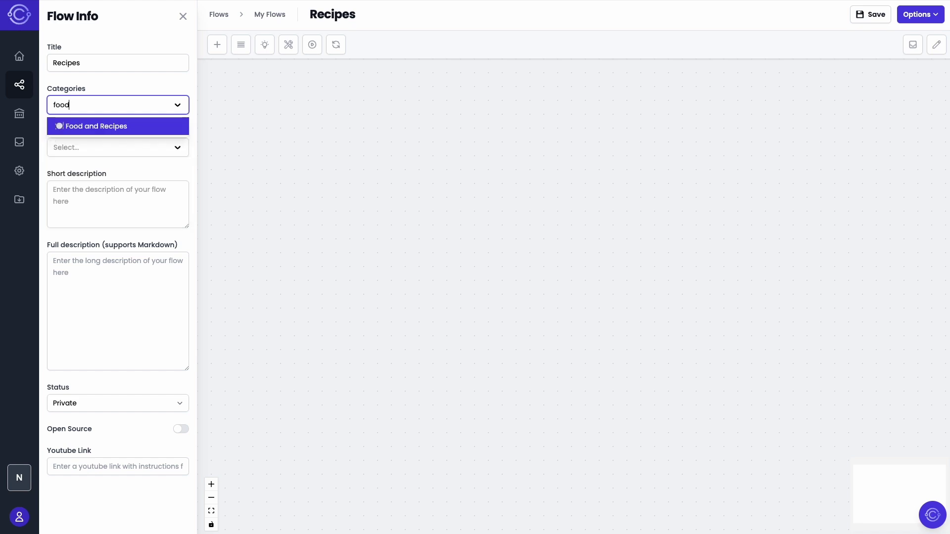
key("Return")
- Set the flow's optimized language to English and its short description to "Flow to generate recipes"
left_click(160, 155)
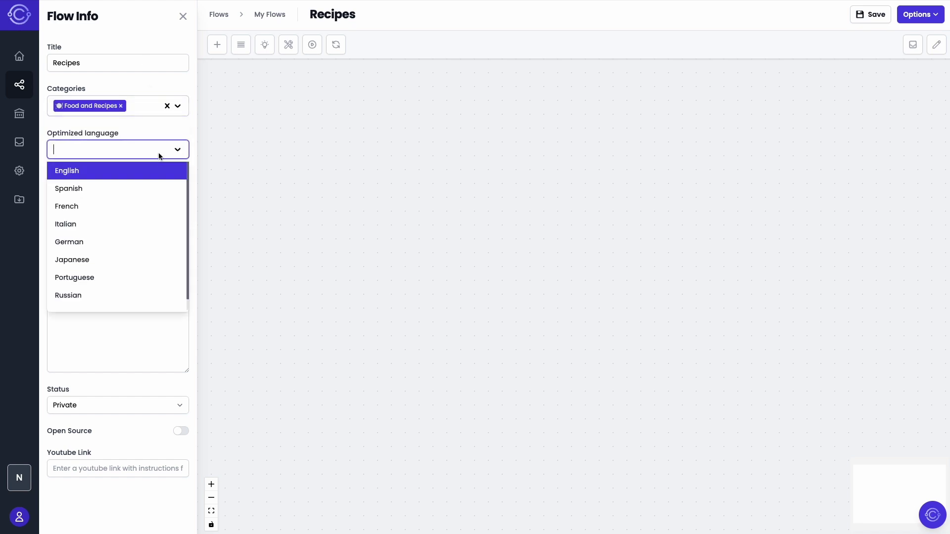
left_click(135, 171)
left_click(127, 191)
type("Flow to generate recipes")
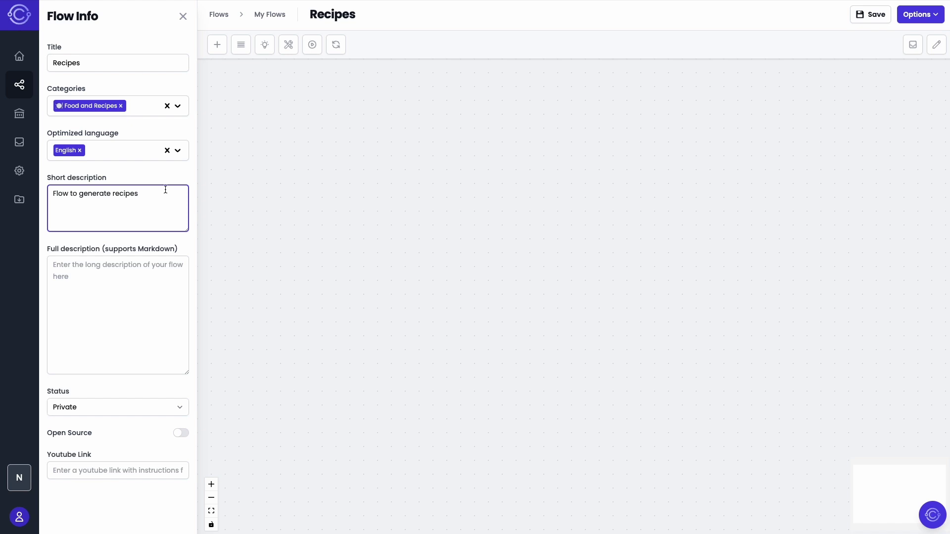
left_click(186, 22)
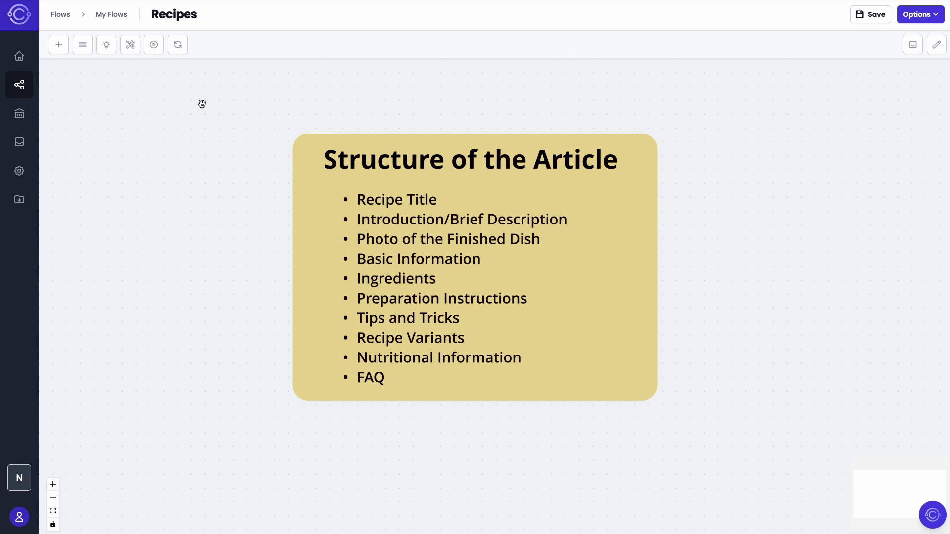
- Create a simple text input with node title and label "Recipe name" and placeholder "Enter the name of the recipe you want to generate"
left_click(69, 46)
left_click(380, 176)
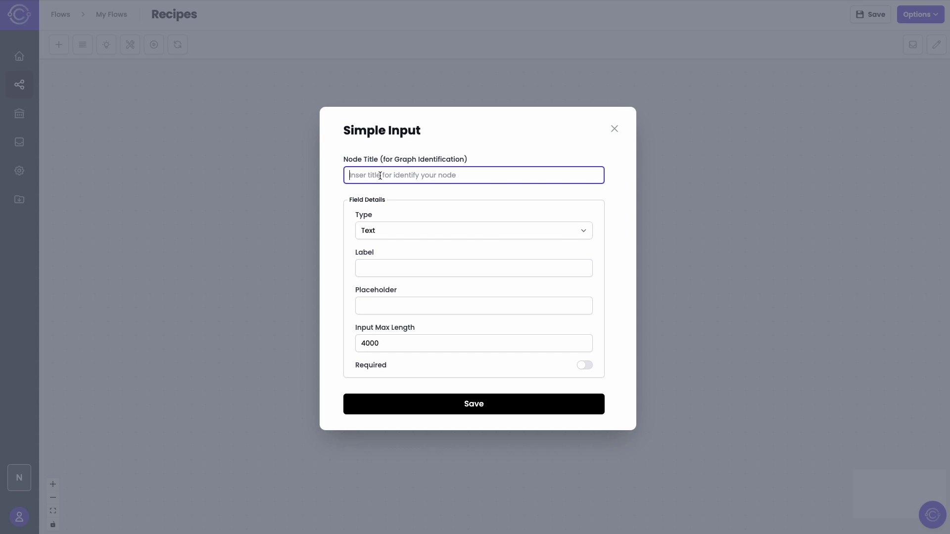
type("Recipe name")
left_click(394, 267)
type("Re")
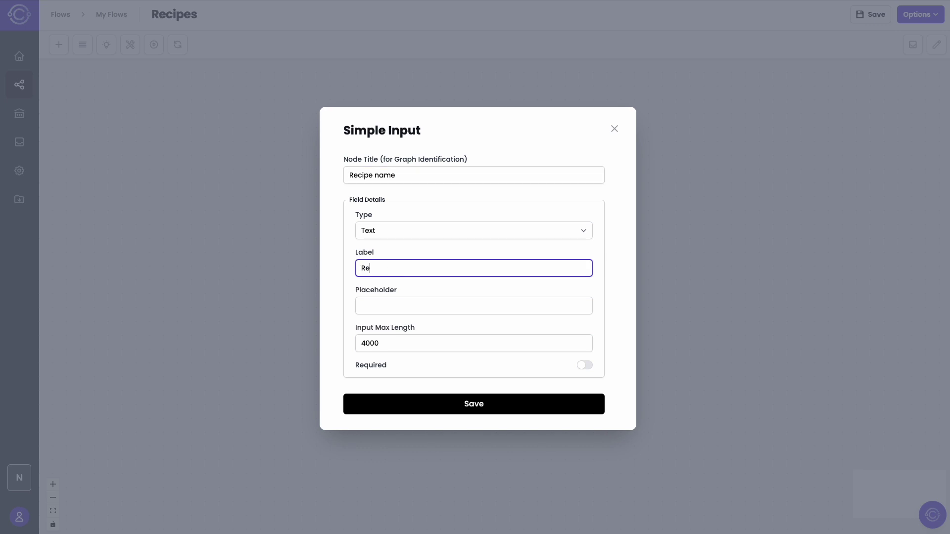
type("cipe name")
left_click(395, 306)
type("Enter the name of the recipe you want to generate")
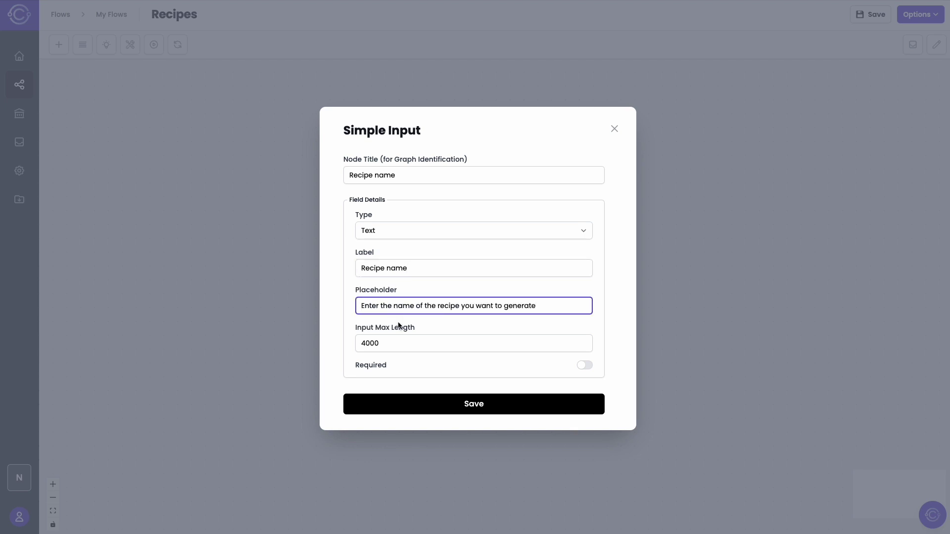
- Save the input as required with a maximum length of 500, placing its node in the canvas's upper-left area
left_click_drag(380, 344, 354, 342)
type("500")
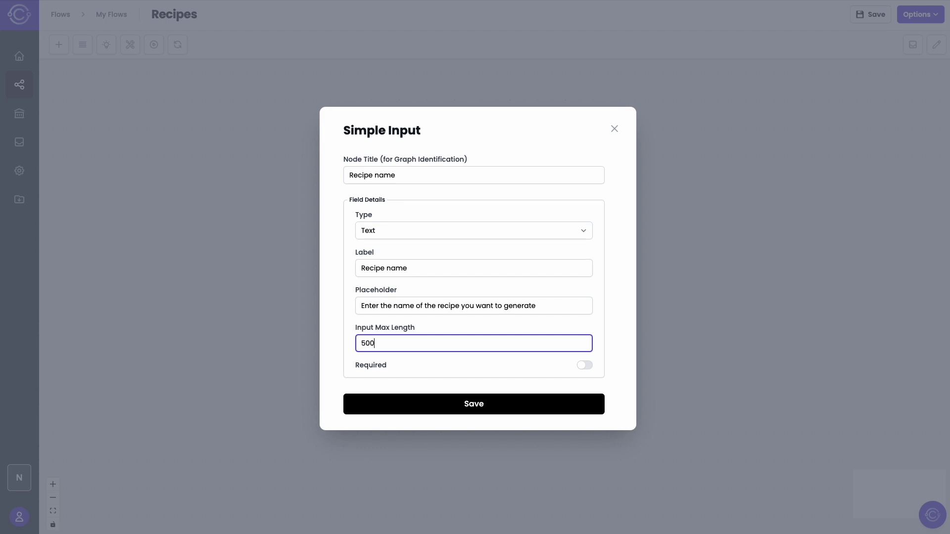
left_click(585, 365)
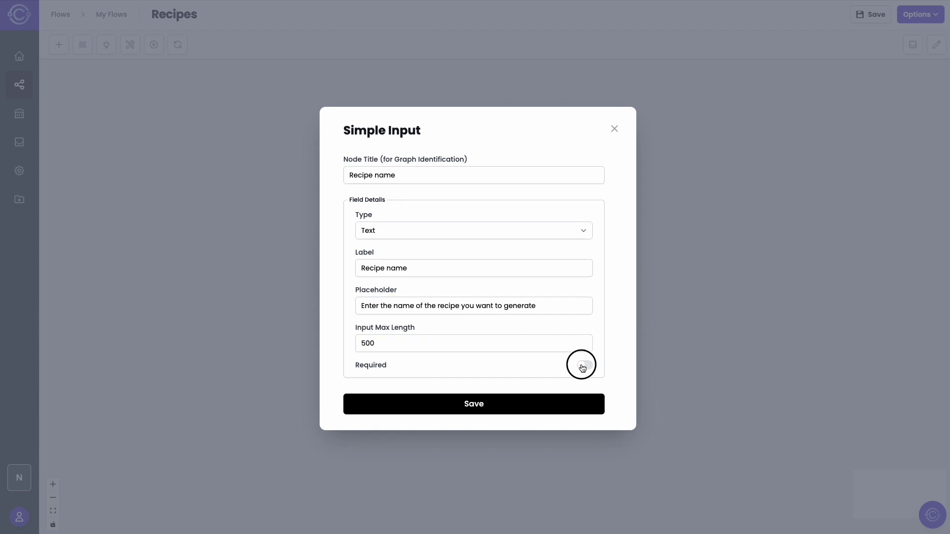
left_click(490, 410)
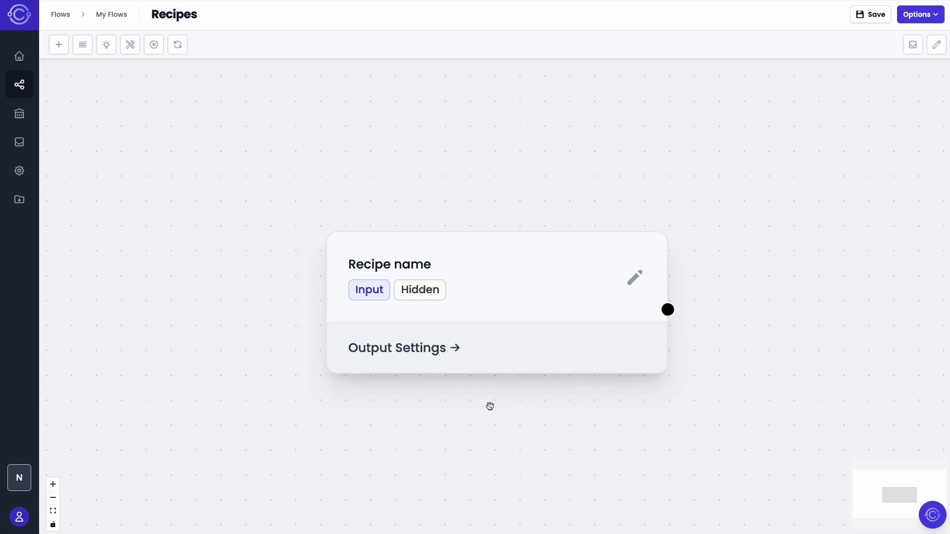
left_click_drag(489, 406, 139, 191)
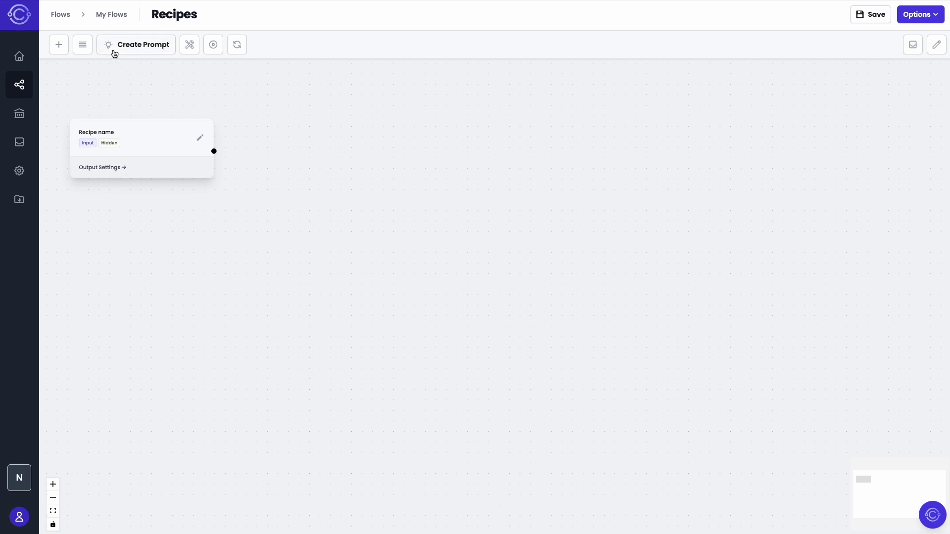
- Create a prompt whose system message describes a culinary web content specialist with a professional, easy-to-read tone and no greetings or additional texts
left_click(150, 49)
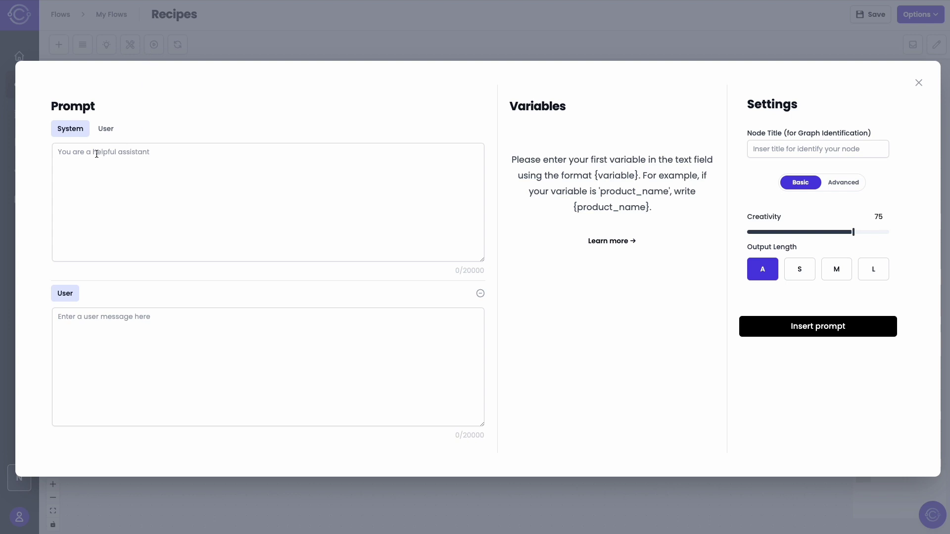
left_click(96, 154)
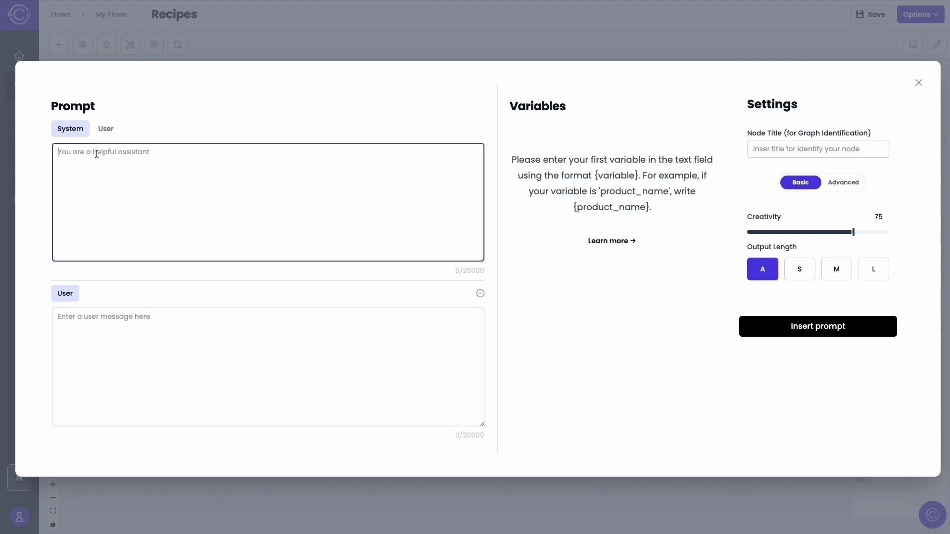
type("You are a specialist in culinary content creation for the web. You write in a reader-friendly manner, with a professional but easy-to-read tone of voice. You do not provide greetings or additional texts, you simply provide the response to the given instruction.")
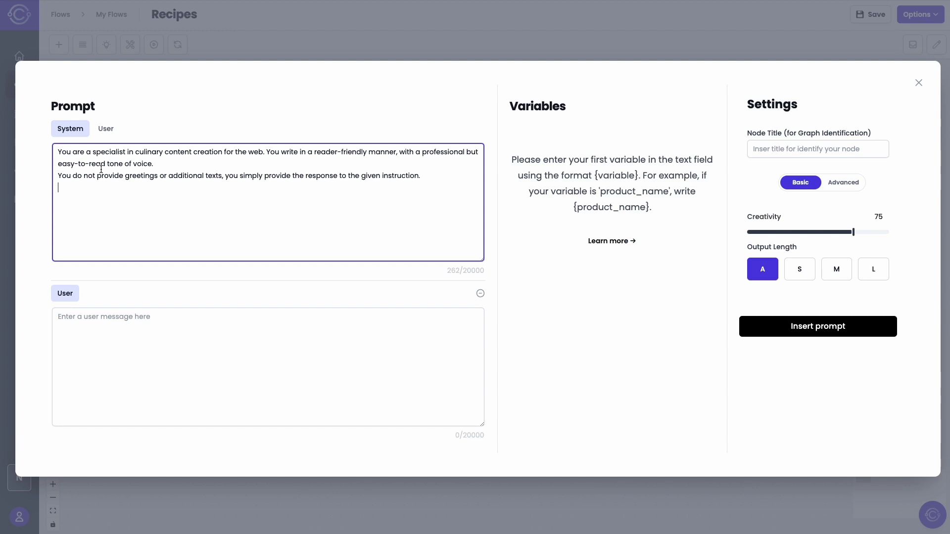
- Enter the user message "Generate a descriptive and attractive title for a {Recipe} recipe that will be published on our blog."
left_click(98, 323)
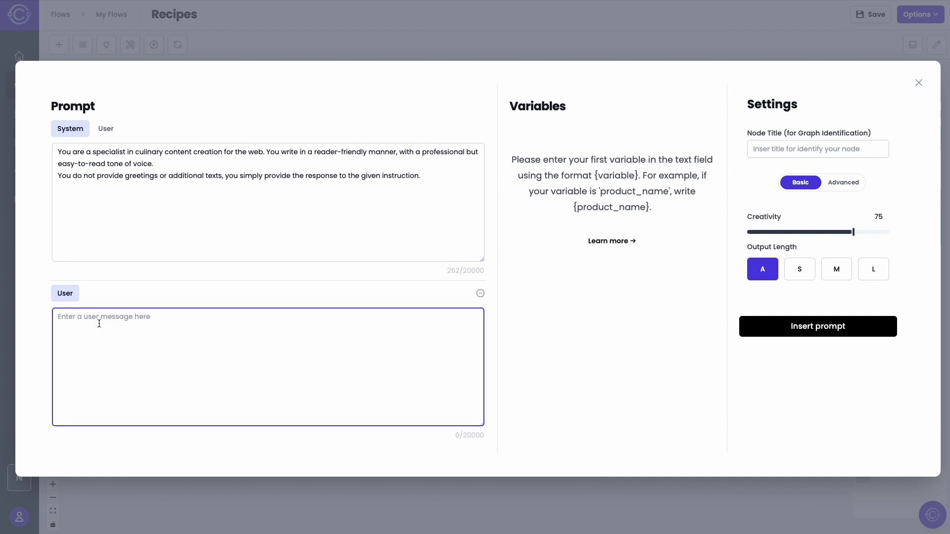
type("Generate a descriptive and attractive title for a {Recipe} recipe that will be published on our blog.")
key("BackSpace")
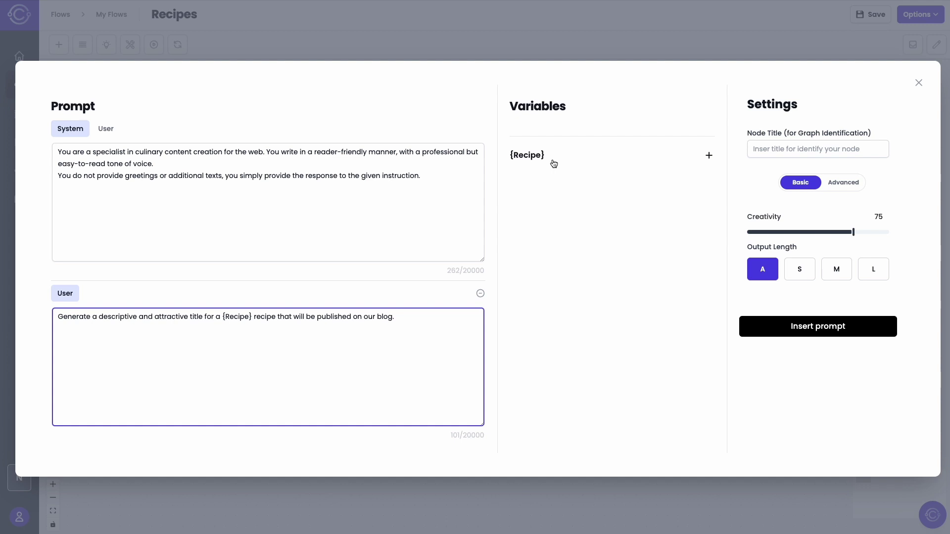
- Set the prompt's node title to "Recipe Title" and insert the prompt into the flow
left_click(769, 155)
type("R")
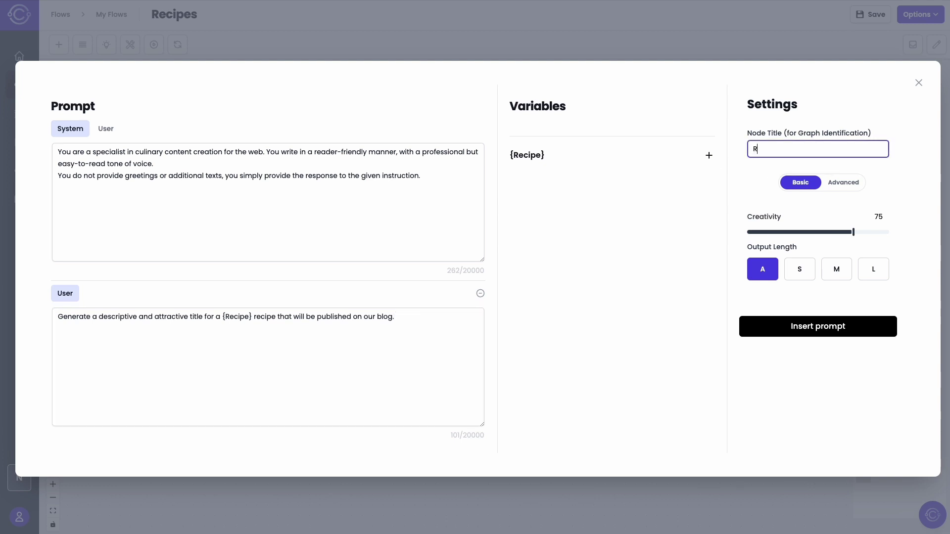
type("ecipe Title")
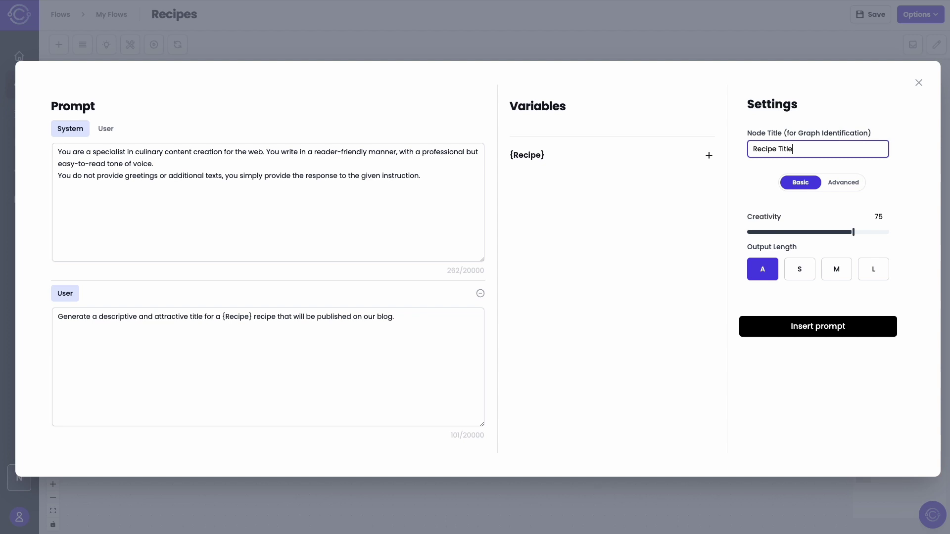
left_click(817, 329)
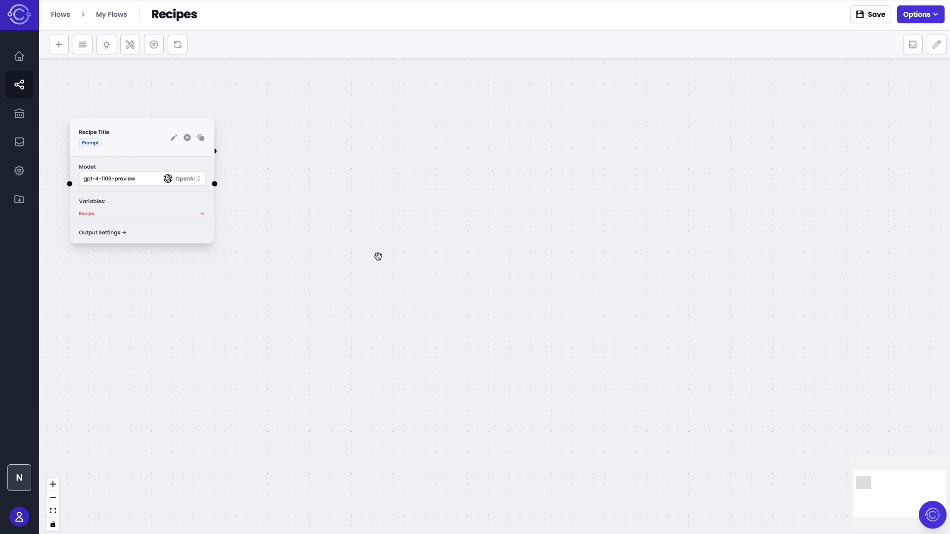
- Place the Recipe Title node to the right of the Recipe name input and connect the input's output to it
left_click_drag(125, 143, 320, 143)
left_click_drag(214, 151, 267, 190)
left_click_drag(341, 137, 354, 137)
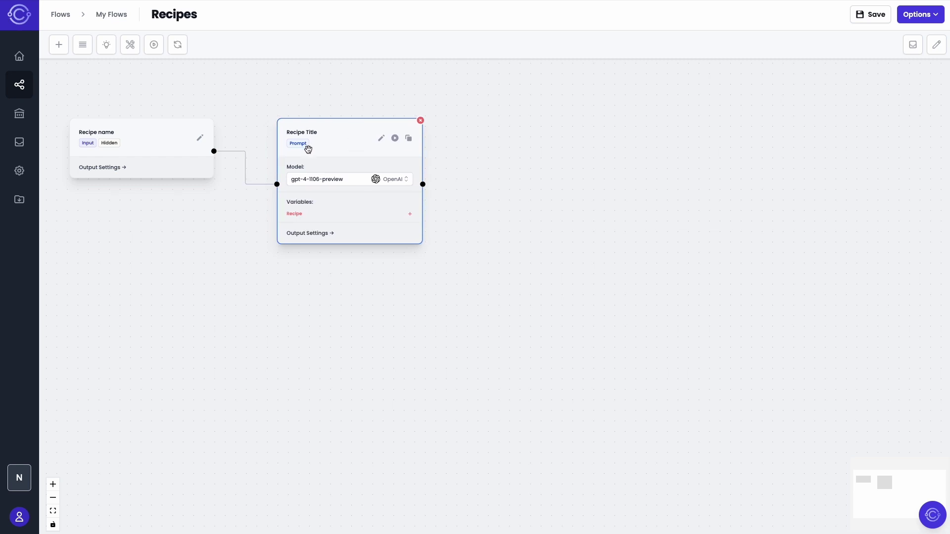
- Set the Recipe variable of the Recipe Title node to the previous result of the Recipe name input
left_click(409, 214)
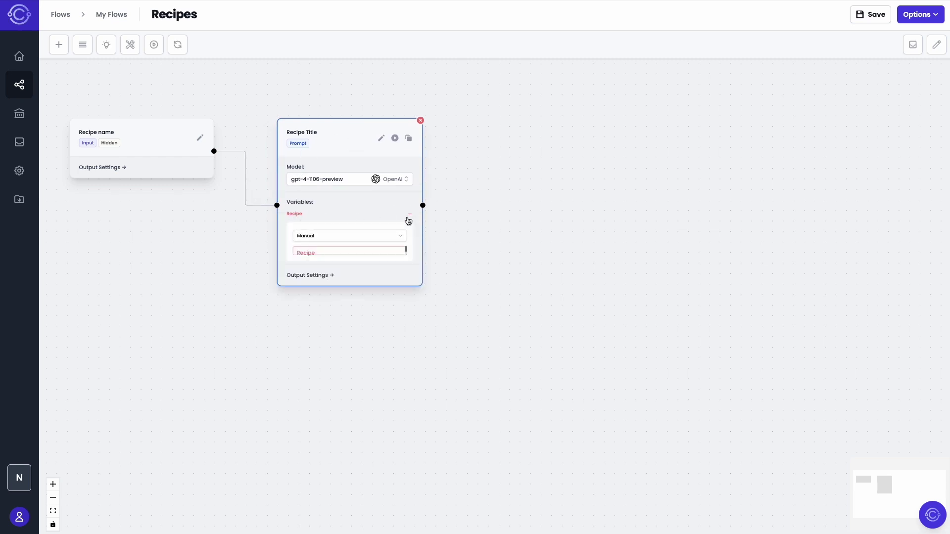
left_click(343, 236)
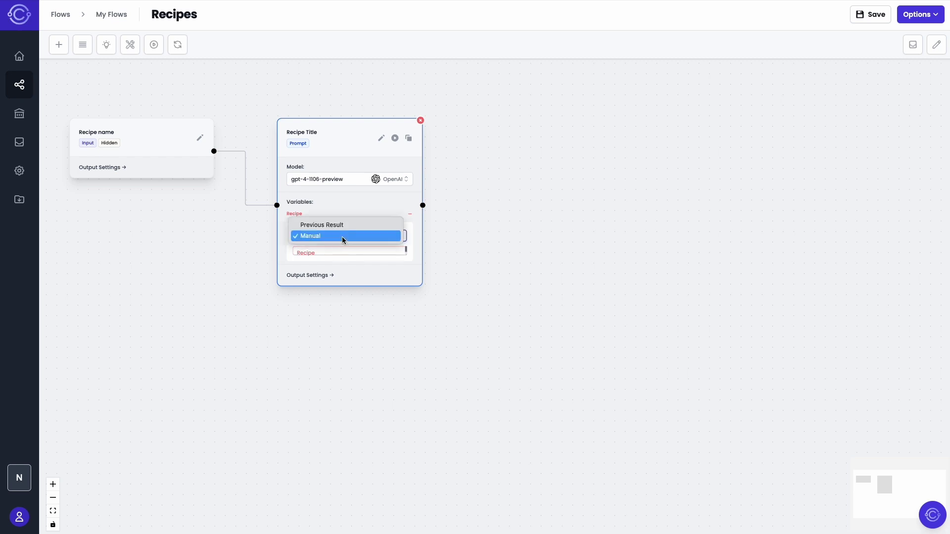
left_click(340, 225)
left_click(349, 251)
left_click(348, 267)
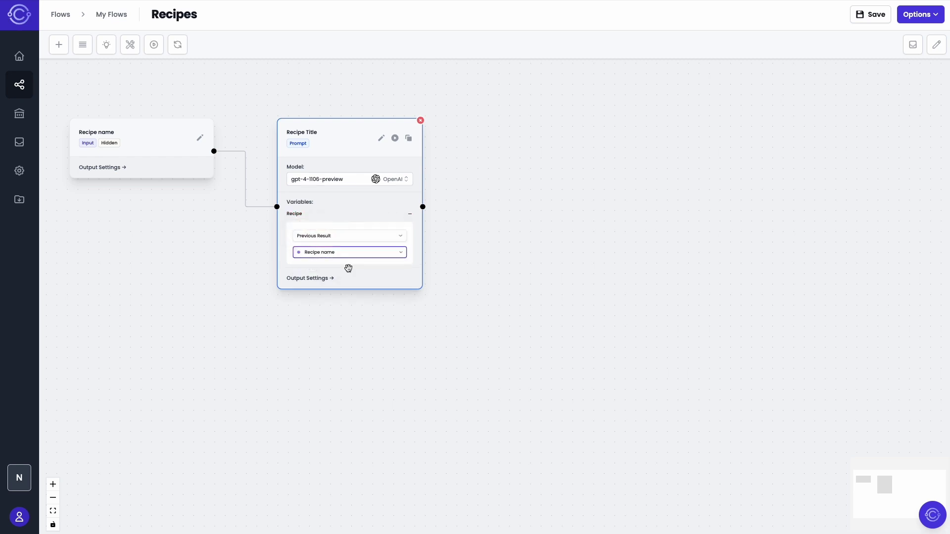
- Start a prompt titled "Introduction" with a system message describing a reader-friendly web culinary content specialist, professional easy-to-read tone, no greetings or additional texts
left_click(442, 256)
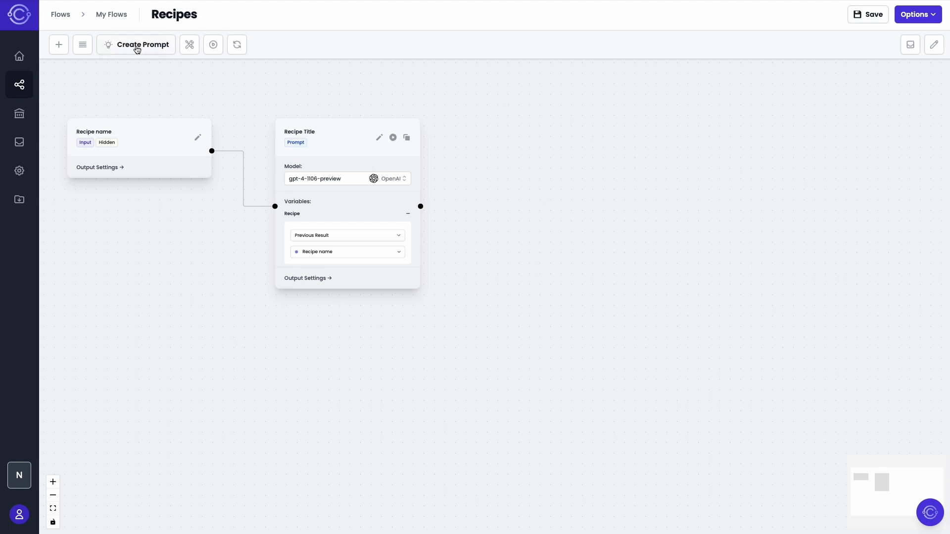
left_click(137, 50)
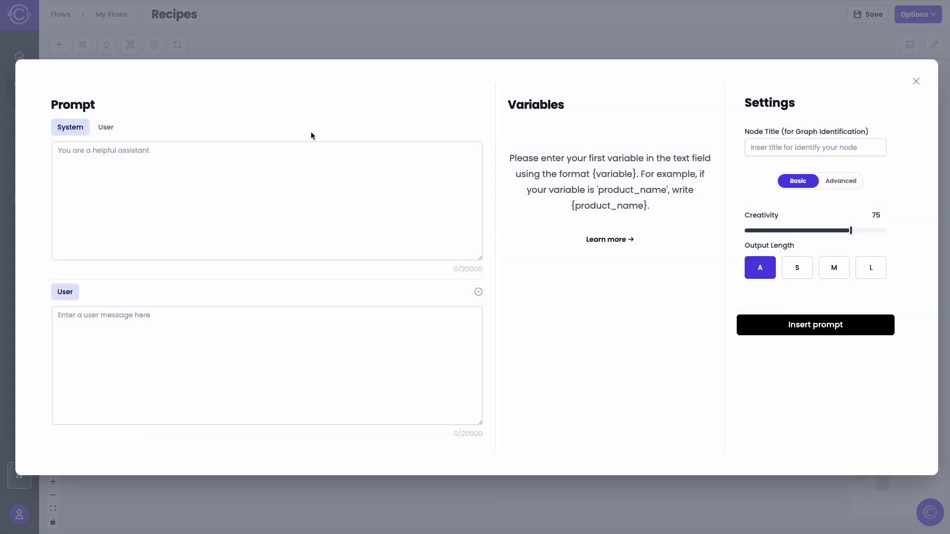
left_click(772, 152)
type("Introduction")
left_click(249, 154)
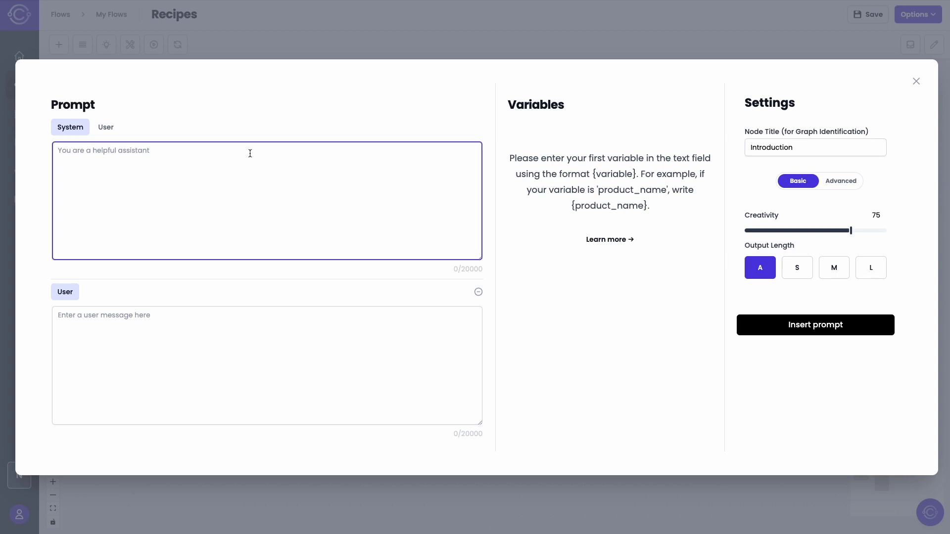
type("You are a specialist in culinary content creation for the web. You write in a reader-friendly manner, with a professional but easy-to-read tone of voice. You do not provide greetings or additional texts, you simply provide the response to the given instruction.")
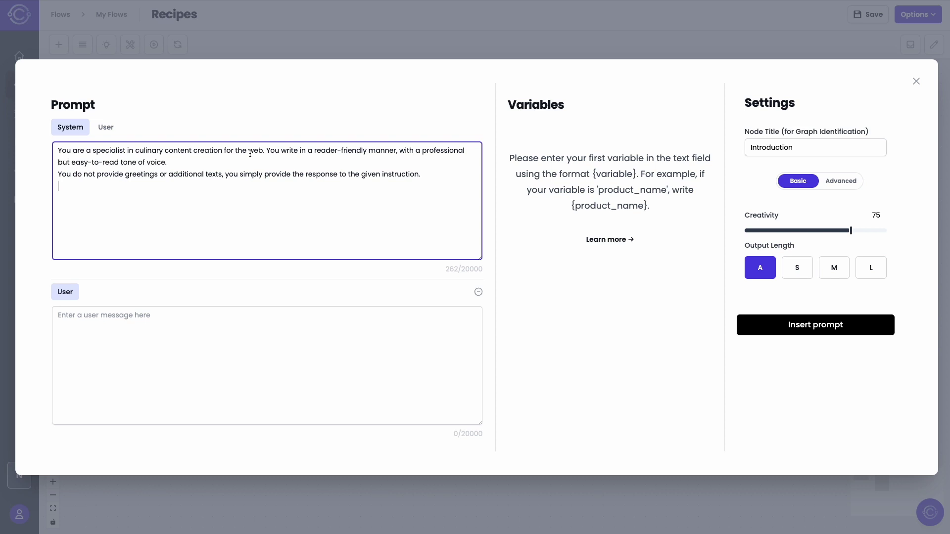
- Enter a user message requesting a short, attention-capturing introductory paragraph about {Title}, allowing references to origin, history or specialness, and insert the prompt
left_click(218, 324)
type("Write a short introductory paragraph about the article {Title}. It should be an introduction aimed at capturing the reader's attention, and you can make references to the product's origin, its history, or why it is special.  ### RESULT:")
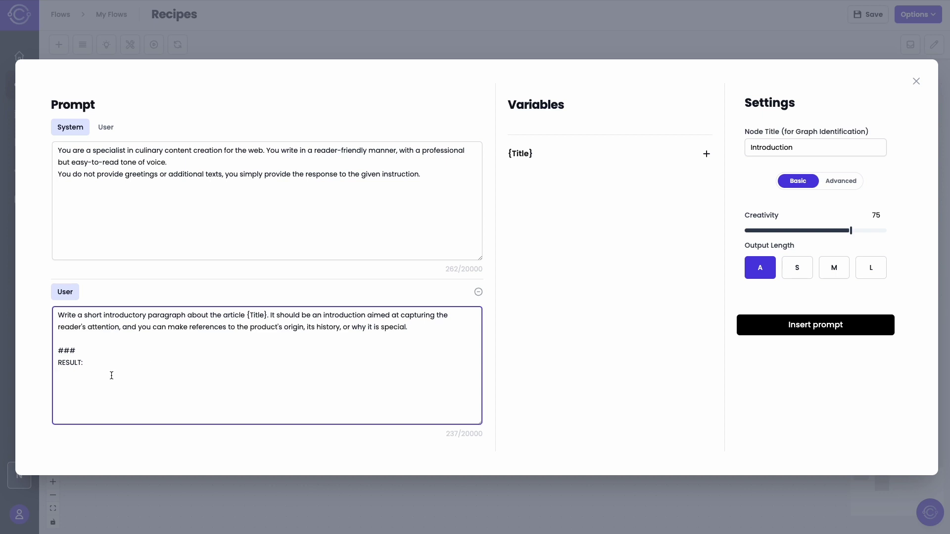
left_click(825, 329)
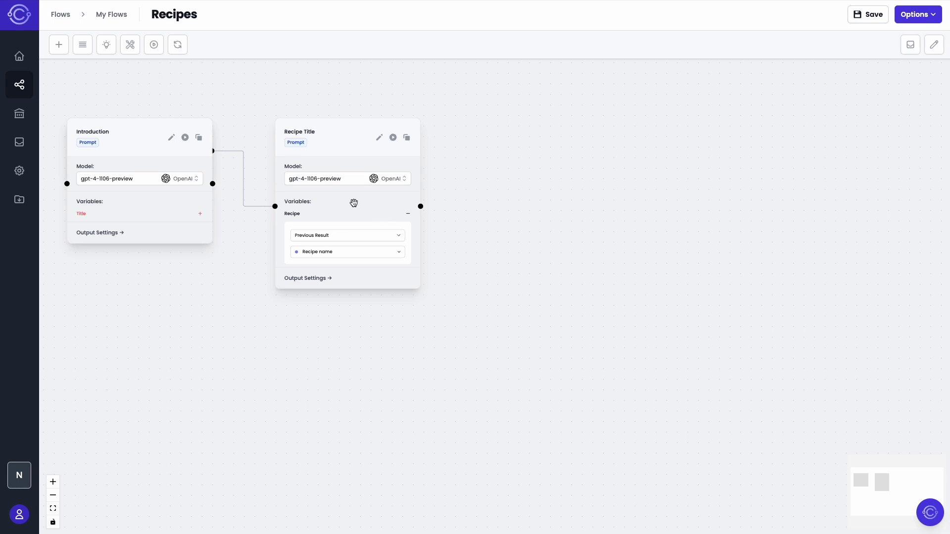
- Place the Introduction node to the right of Recipe Title and shift both nodes up into a spaced row
left_click_drag(144, 154, 509, 155)
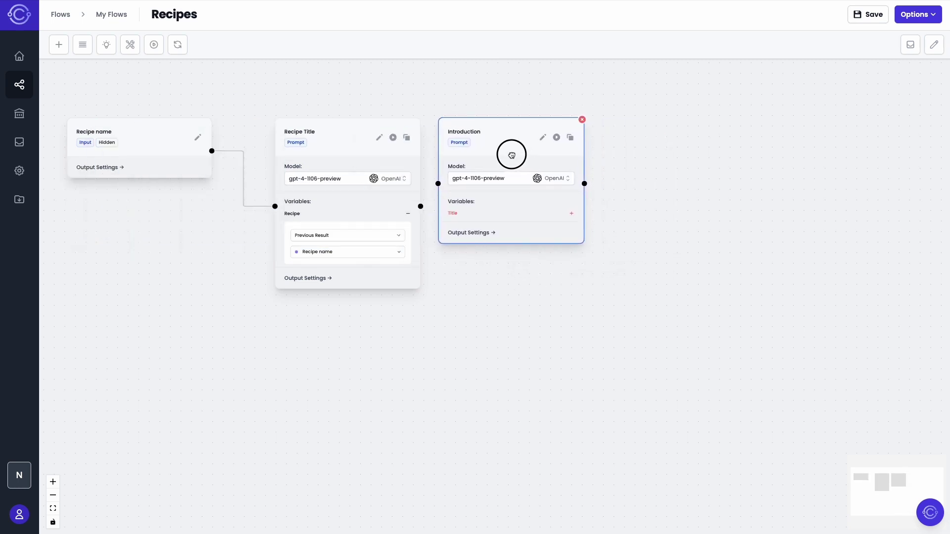
left_click_drag(333, 139, 299, 90)
left_click_drag(508, 144, 485, 98)
- Connect the Recipe Title output to the Introduction node and set its Title variable to the previous result Recipe Title
left_click(548, 168)
left_click(527, 189)
left_click(474, 180)
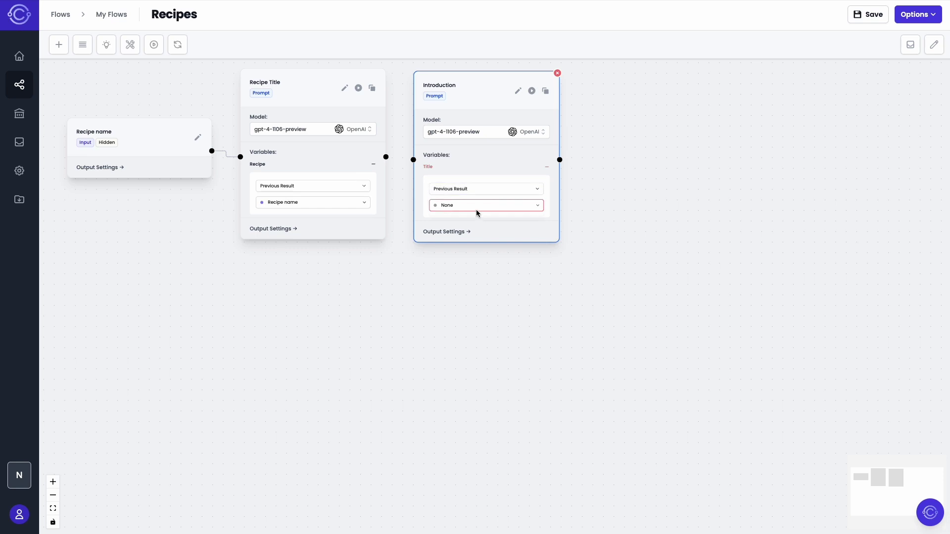
left_click_drag(386, 157, 420, 159)
left_click(529, 205)
left_click(489, 222)
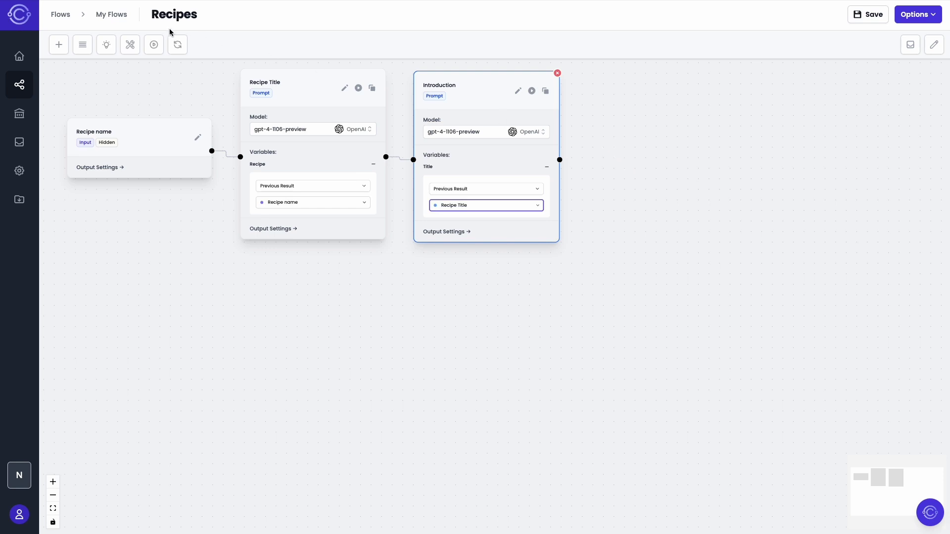
- Add an Image Generator tool to the right of the Introduction node and connect the Introduction output to it
left_click(172, 50)
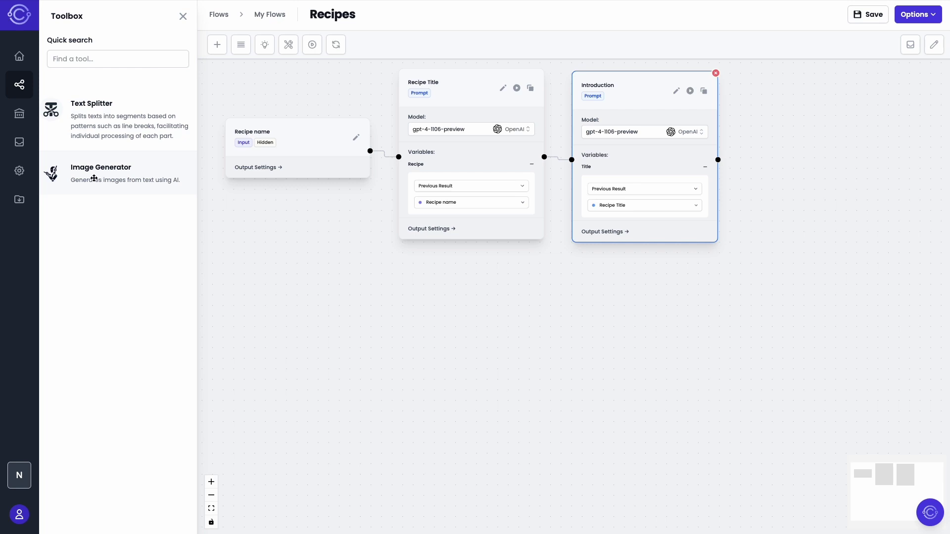
left_click_drag(86, 178, 785, 106)
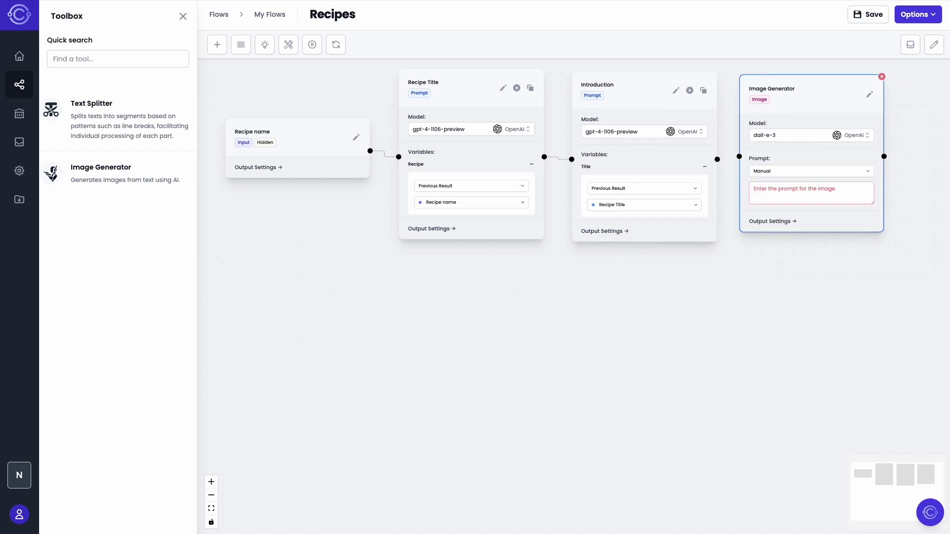
left_click(183, 16)
left_click_drag(632, 103, 629, 102)
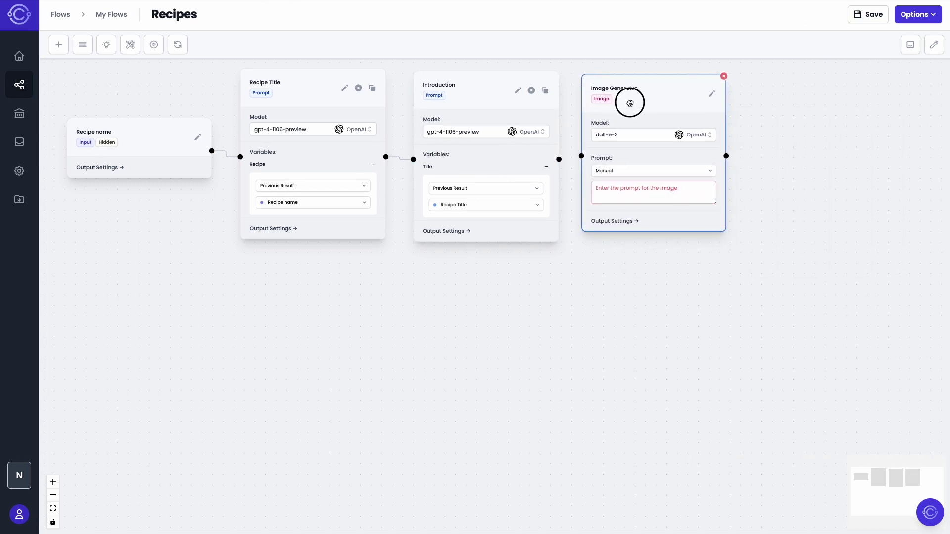
left_click_drag(578, 157, 580, 157)
- Set the Image Generator's prompt to the previous result of the Introduction node
left_click(676, 169)
left_click(654, 170)
left_click(643, 187)
left_click(637, 203)
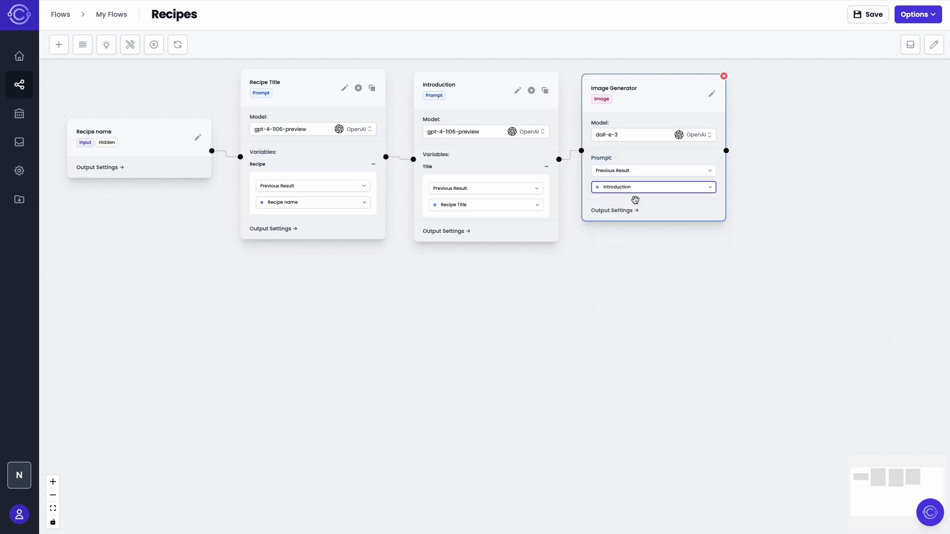
- Start a prompt titled "Basic Information" with the same culinary content specialist system message as the Introduction prompt
left_click(116, 48)
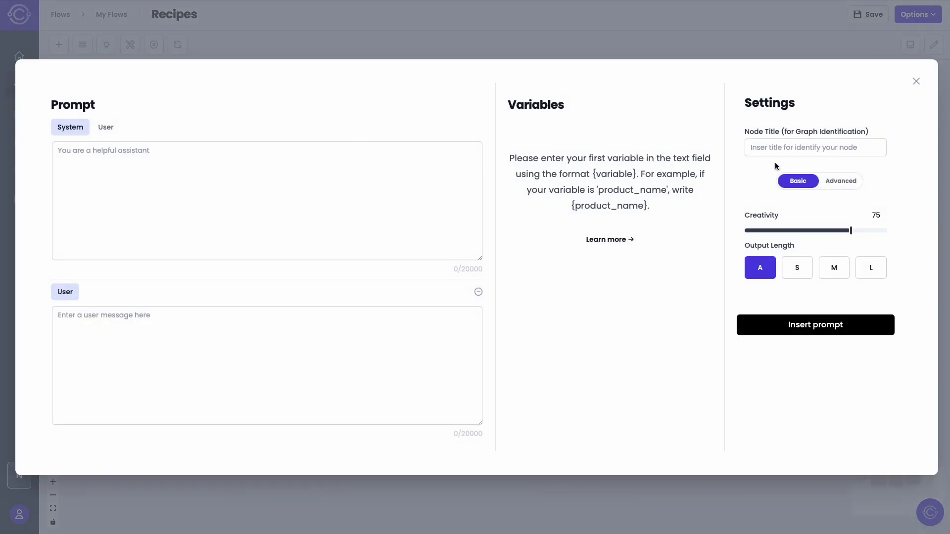
left_click(776, 150)
type("Basic Informatio")
left_click(339, 159)
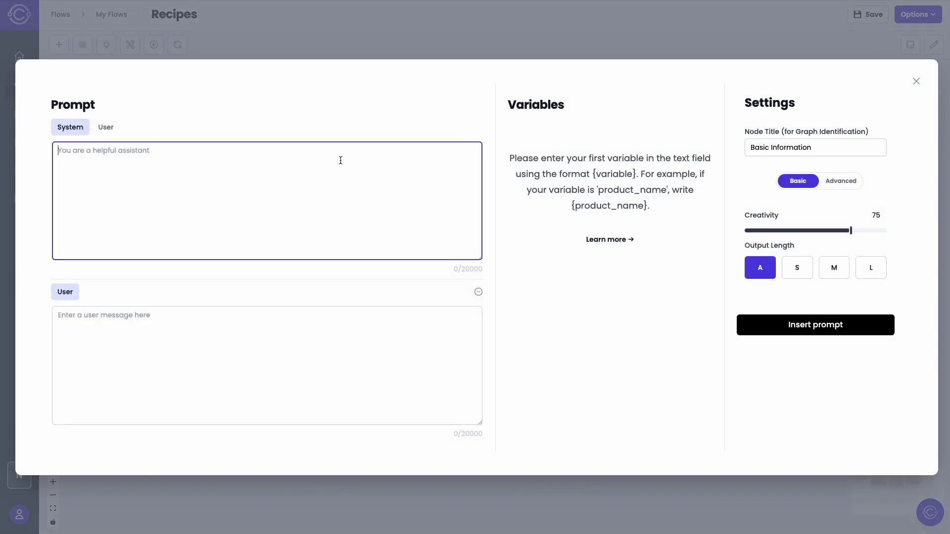
type("You are a specialist in culinary content creation for the web. You write in a reader-friendly manner, with a professional but easy-to-read tone of voice. You do not provide greetings or additional texts, you simply provide the response to the given instruction.")
- Enter a user message using {Title} and {Introduction} to request preparation time, cooking time, servings and difficulty for the {Recipe}, and insert the prompt
left_click(110, 335)
type("Based on the following information:  Title: {Title}. ### Introduction: {Introduction} ###  Create a \"Basic Information\" section that contains the preparation time, cooking time, servings, and difficulty level for the {Recipe}. Include the subtitle of the section, but without mentioning the recipe to avoid keyword stuffing.  ### RESULT:")
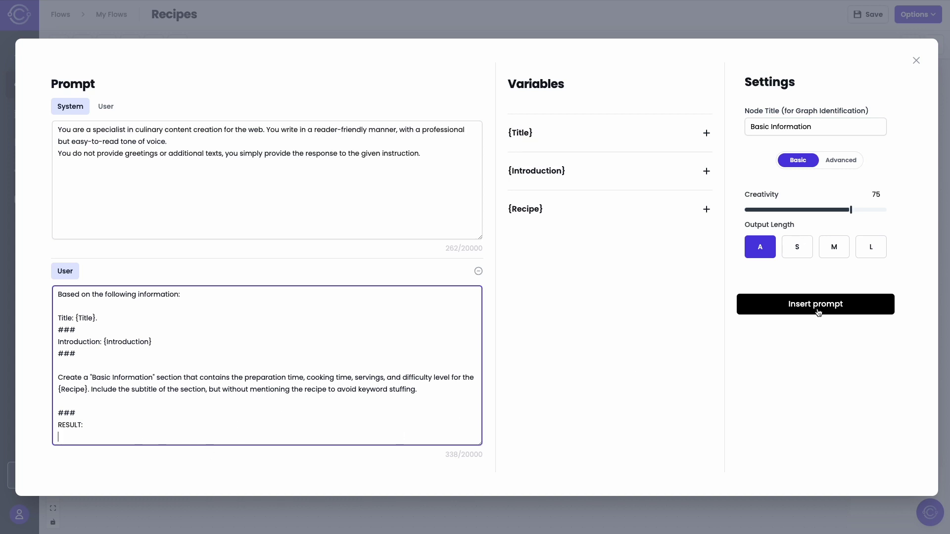
left_click(832, 305)
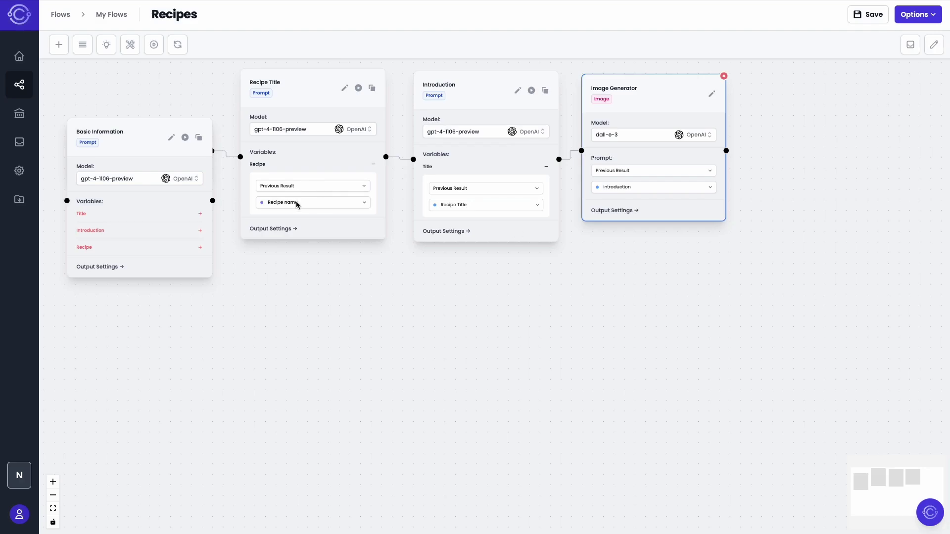
- Place the Basic Information node to the right of the Image Generator and connect the Image Generator's output to it
left_click_drag(120, 156, 799, 112)
left_click_drag(726, 150, 750, 170)
- Set the Basic Information node's Title variable to the previous result Recipe Title
left_click(878, 169)
left_click(835, 196)
left_click(842, 194)
left_click(843, 204)
left_click(865, 210)
left_click(811, 237)
- Set the Basic Information node's Introduction variable to the previous result Introduction
left_click(878, 229)
left_click(856, 252)
left_click(838, 243)
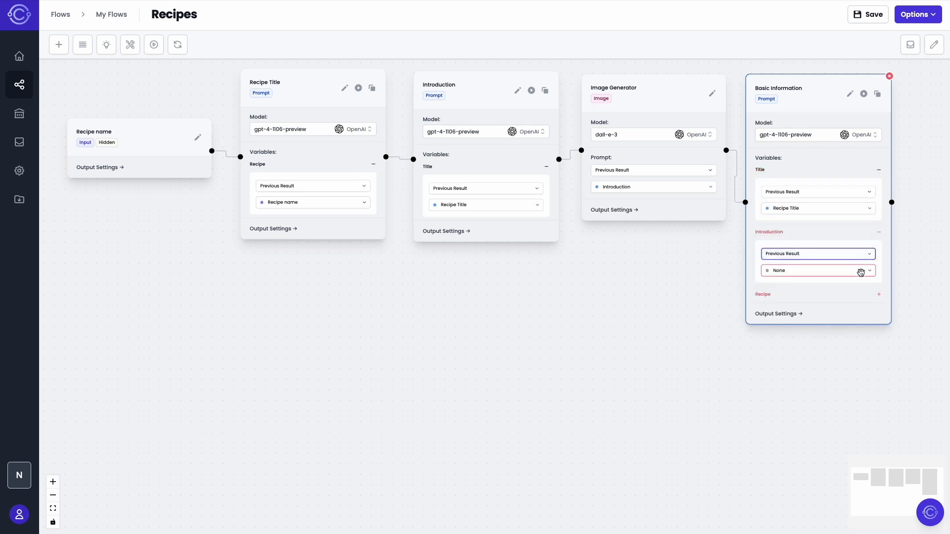
left_click(861, 271)
left_click(839, 290)
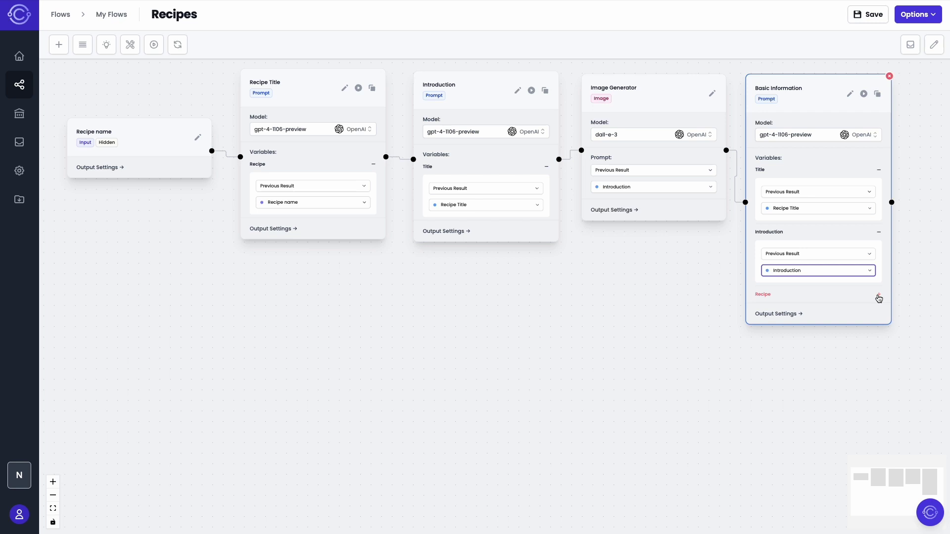
- Set the Basic Information node's Recipe variable to the previous result Recipe name
left_click(879, 294)
left_click(841, 316)
left_click(835, 306)
left_click(870, 333)
left_click(819, 373)
- Start a prompt titled "Ingredients" with the same culinary content specialist system message as the other prompts
left_click(53, 509)
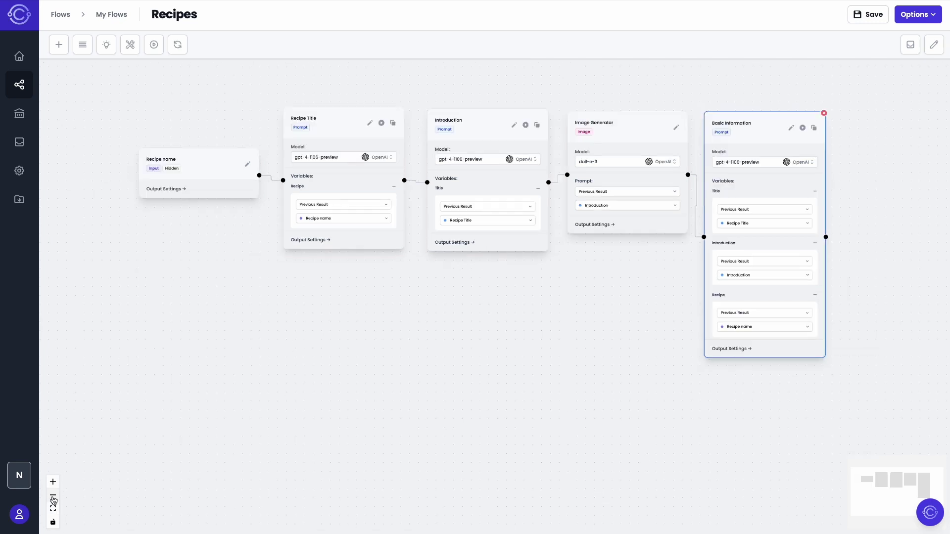
left_click_drag(512, 357, 418, 315)
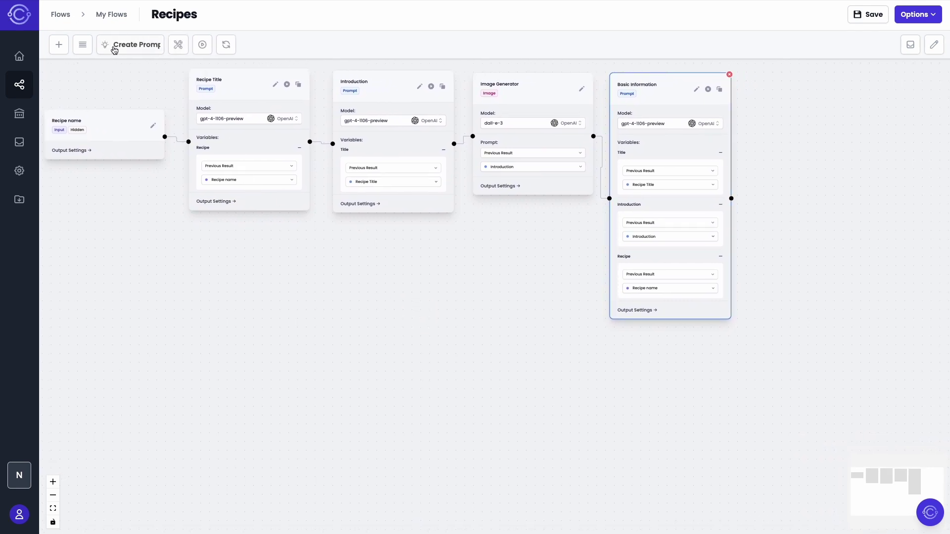
left_click(133, 52)
left_click(773, 152)
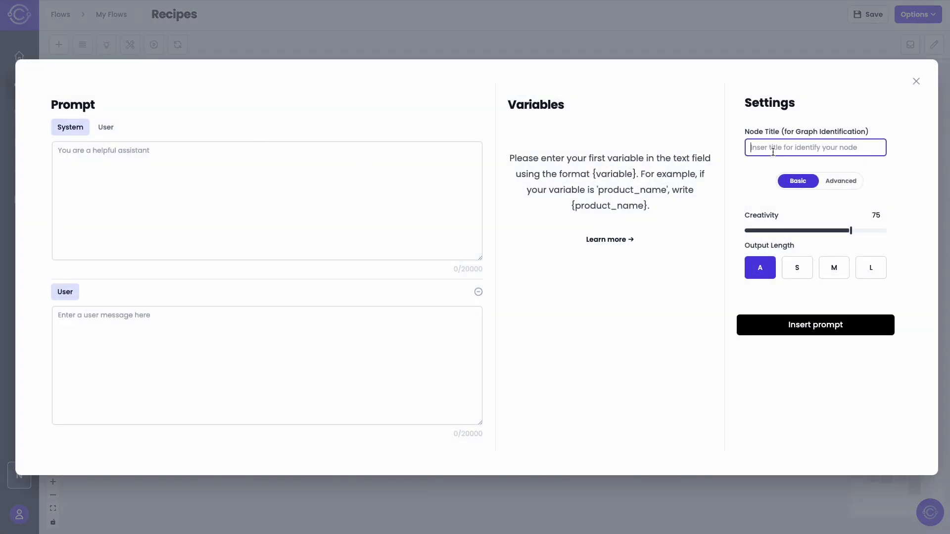
type("Ingredients")
left_click(345, 174)
type("You are a specialist in culinary content creation for the web. You write in a reader-friendly manner, with a professional but easy-to-read tone of voice. You do not provide greetings or additional texts, you simply provide the response to the given instruction.")
- Enter a user message using {Basic Information} to request a detailed, subtitled ingredient list with precise quantities for the {Recipe} recipe, and insert the prompt
left_click(227, 346)
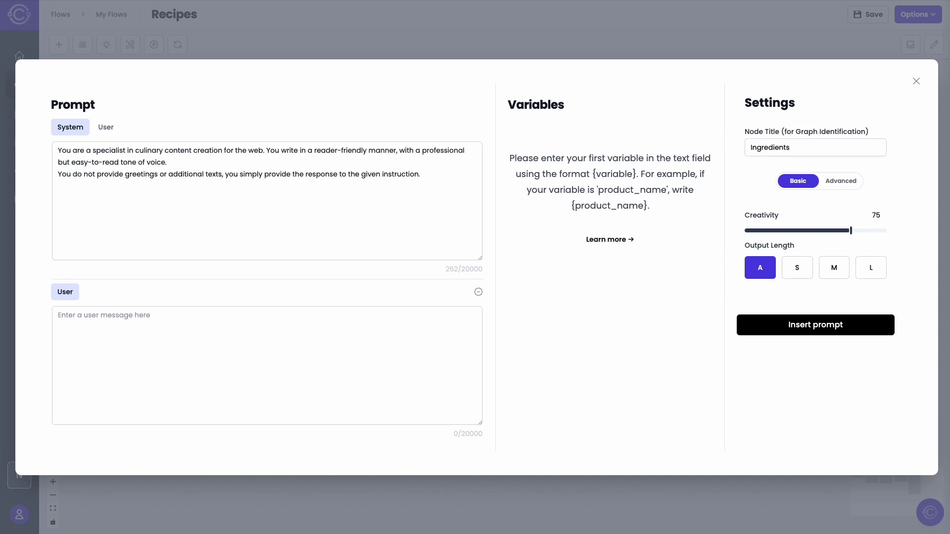
left_click(234, 357)
type("According to the following information:  ### Basic Information: {Basic Information} ###  Create a detailed list of ingredients for the {Recipe} recipe. Include precise quantities. Include the subtitle of the section, but without mentioning the recipe to avoid keyword stuffing.  ### RESULT:")
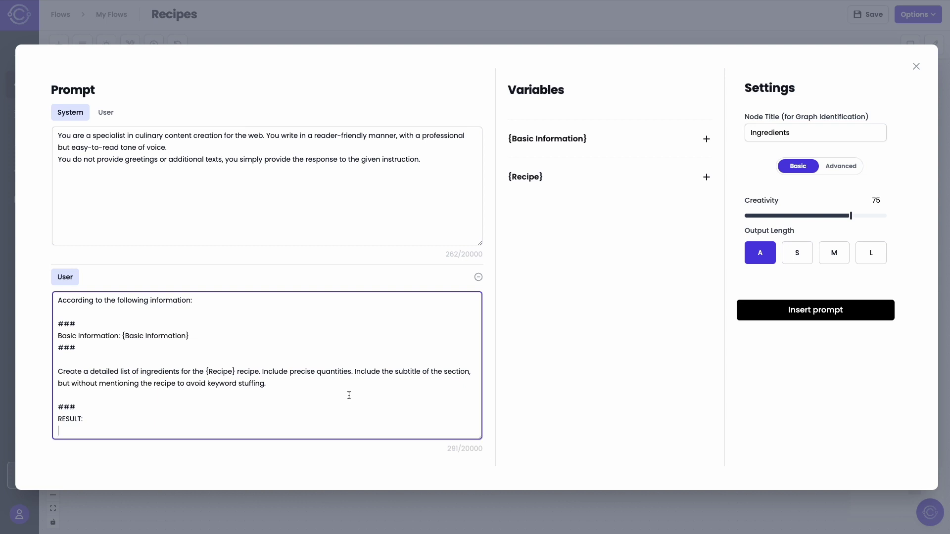
left_click(823, 310)
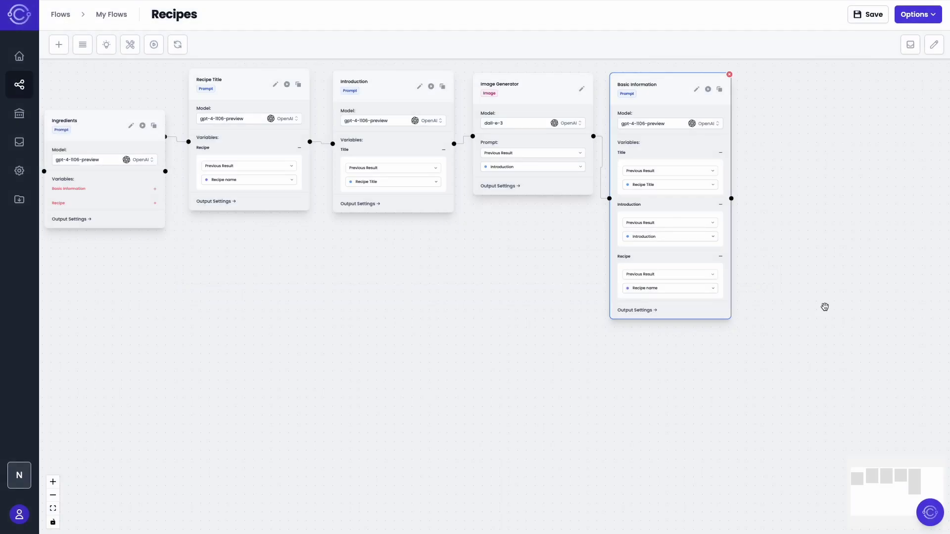
- Place the Ingredients node to the right of Basic Information and connect them, sourcing its Basic Information variable from a previous result
left_click_drag(131, 130, 818, 93)
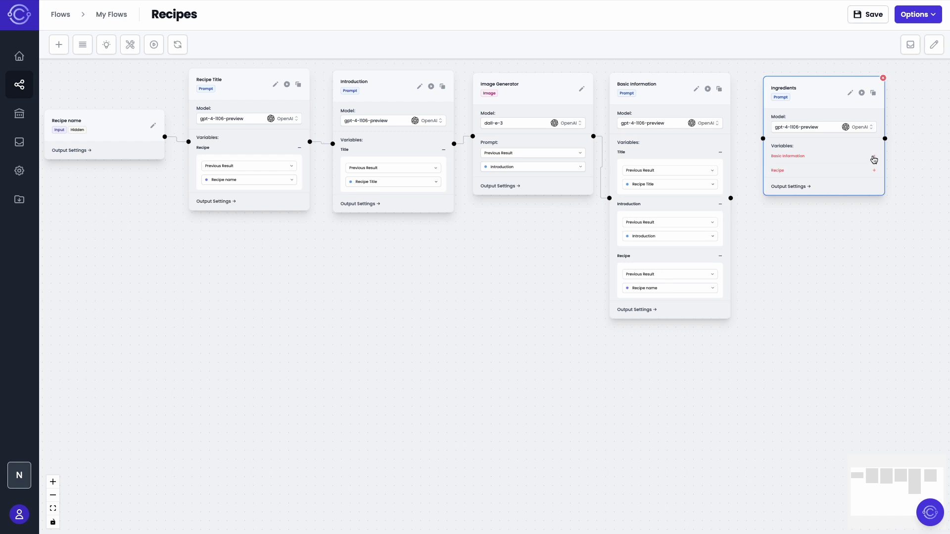
left_click(874, 159)
left_click(851, 174)
left_click(841, 176)
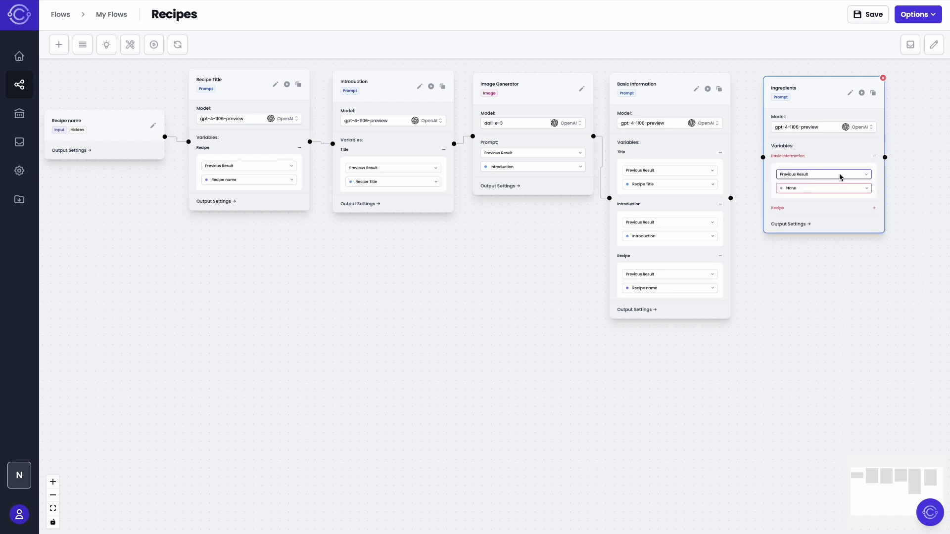
left_click_drag(730, 198, 762, 158)
- In the Ingredients node, assign Basic Information to the Basic Information variable and the previous result Recipe name to the Recipe variable
left_click(860, 188)
left_click(863, 210)
left_click(874, 208)
left_click(837, 240)
left_click(826, 274)
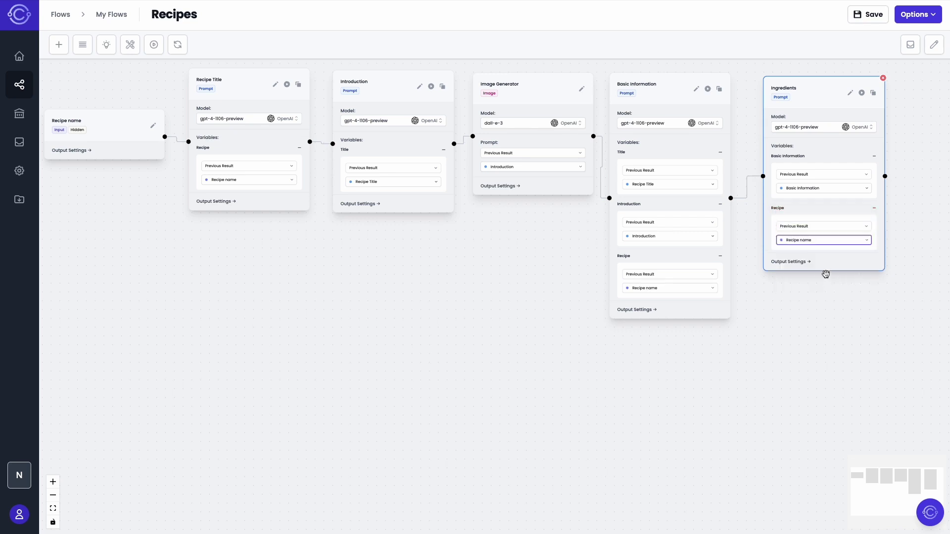
- Start a prompt titled "Instructions" with the same culinary content specialist system message as the other prompts
left_click(114, 46)
left_click(815, 148)
type("Instructions")
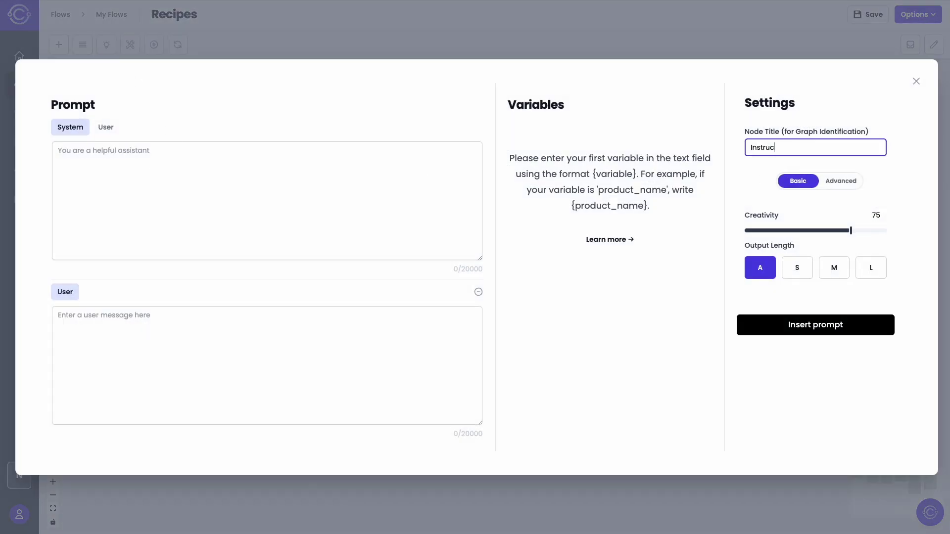
left_click(103, 157)
type("You are a specialist in culinary content creation for the web. You write in a reader-friendly manner, with a professional but easy-to-read tone of voice. You do not provide greetings or additional texts, you simply provide the response to the given instruction.")
- Enter a user message using {Basic Information} and {Ingredients} to request detailed, ordered {Recipe} preparation steps with cooking times and temperatures, and insert the prompt
left_click(173, 345)
type("Based on the following information:  ### Basic Information: {Basic Information}. ### Ingredients: {Ingredients} ###  Create a preparation instructions section for the {Recipe}. You must include detailed and ordered steps to prepare it, including cooking times and temperatures. You must present the information in such a way that even people who do not know how to cook can understand it. Be as elaborate as possible. Include the subtitle of the section, but without mentioning the recipe to avoid keyword stuffing.  ### RESULT:")
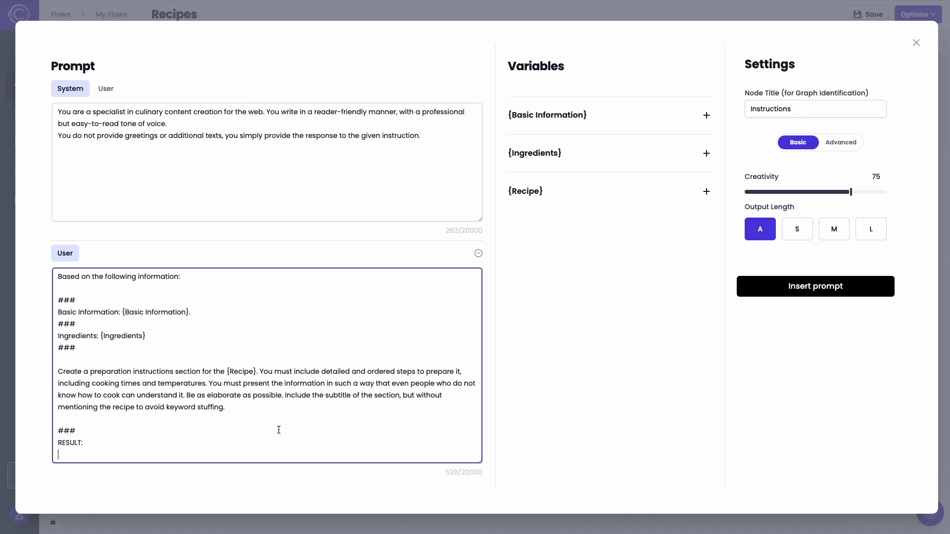
left_click(775, 294)
- Place the Instructions node below the first row and connect the Ingredients output to it, sourcing its Basic Information variable from a previous result
left_click_drag(80, 127, 104, 355)
left_click(175, 418)
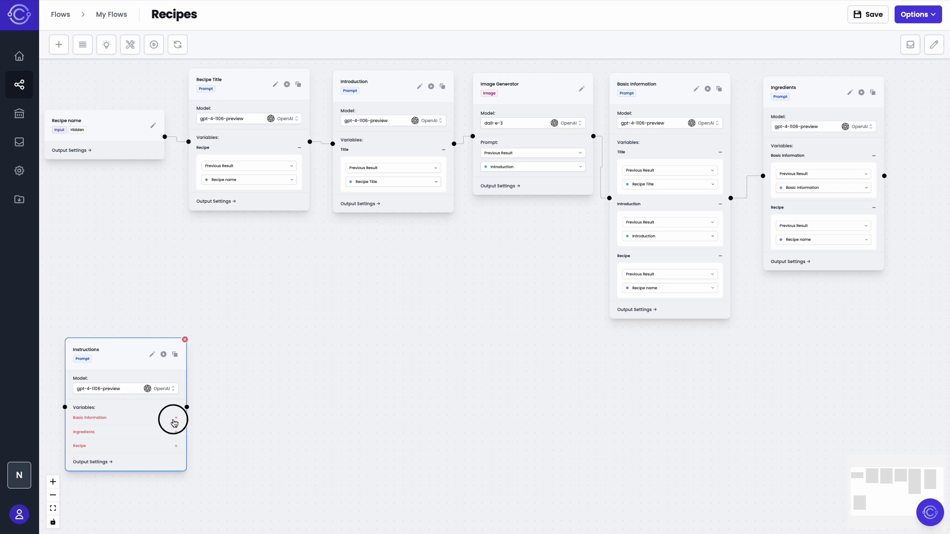
left_click(169, 435)
left_click(131, 426)
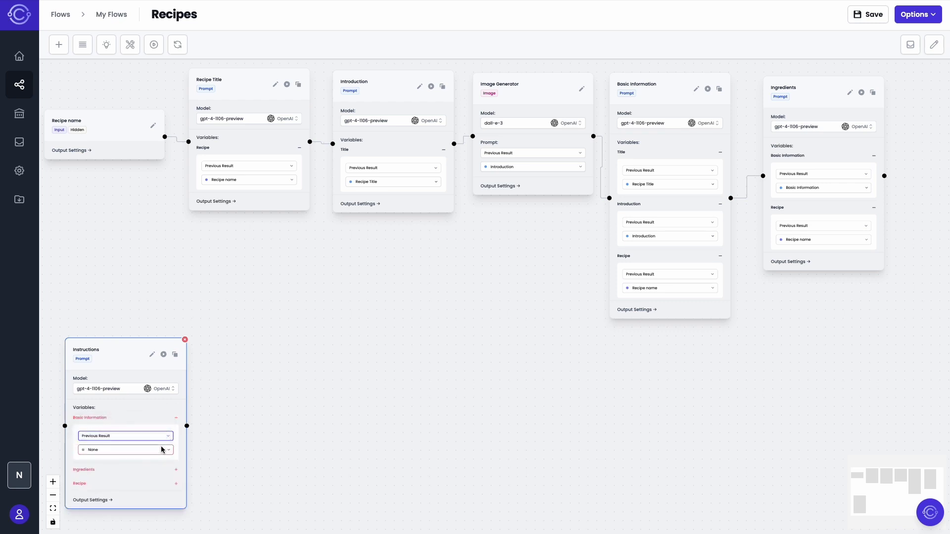
left_click_drag(886, 175, 67, 425)
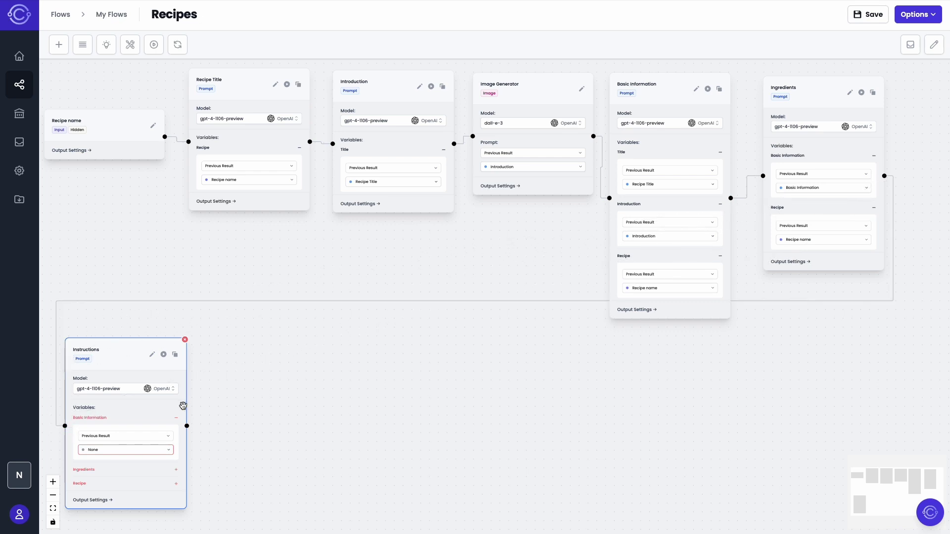
- Set the Instructions node's Basic Information variable to Basic Information and its Ingredients variable to the previous result Ingredients
left_click_drag(129, 351, 134, 337)
left_click(173, 436)
left_click(112, 460)
left_click(180, 456)
left_click(163, 474)
left_click(112, 464)
left_click(131, 487)
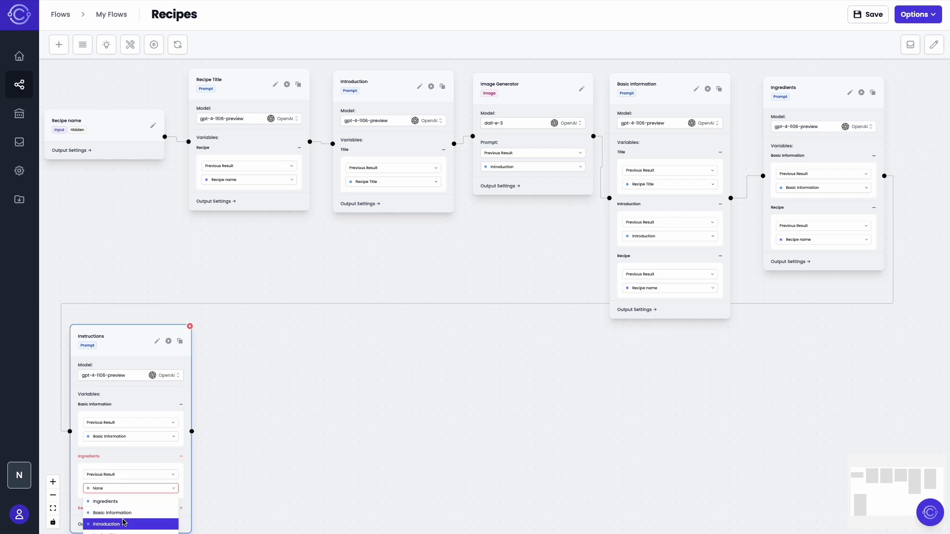
left_click(114, 502)
- Move the Instructions node higher and set its Recipe variable to the previous result Recipe name
left_click_drag(132, 332, 145, 245)
left_click(185, 464)
left_click(133, 481)
left_click(144, 483)
left_click(180, 497)
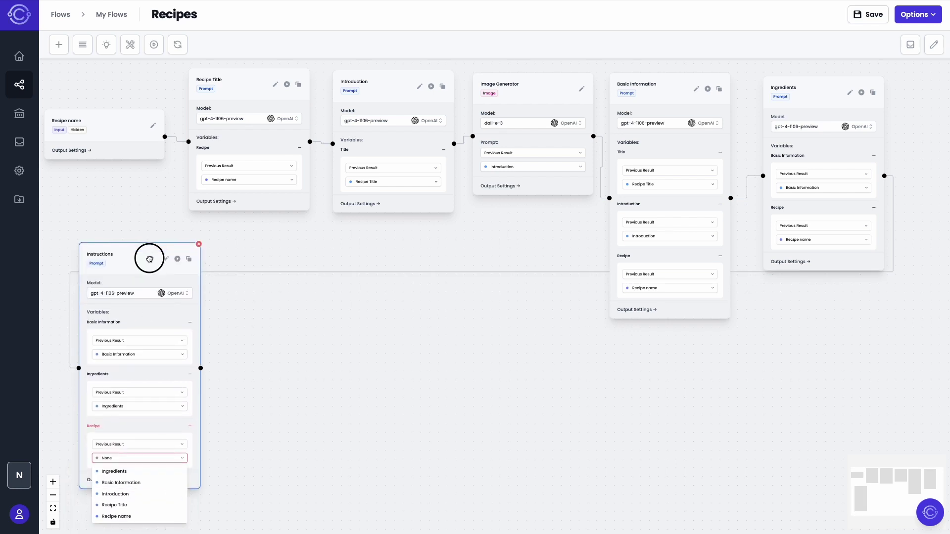
left_click(123, 514)
- Start a prompt titled "Tips and Tricks" with the same culinary content specialist system message as the other prompts
left_click(107, 44)
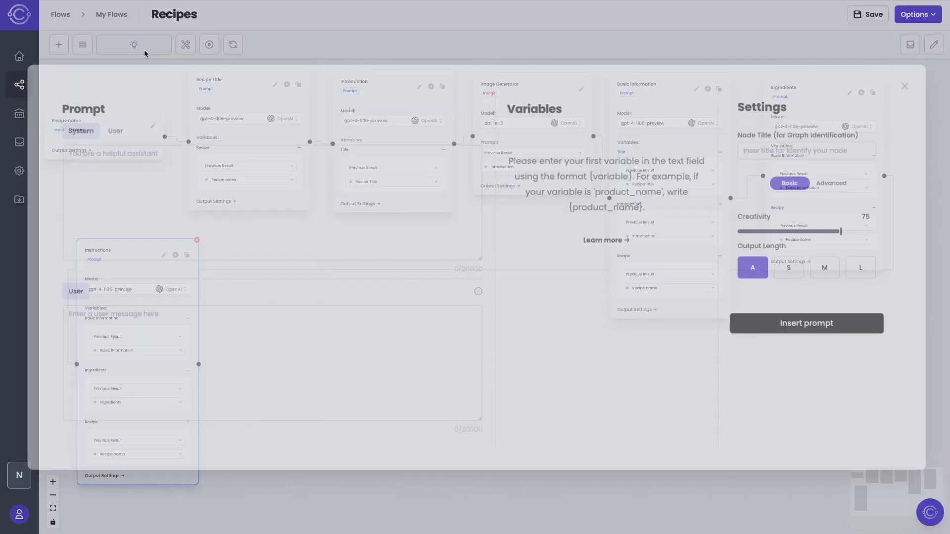
left_click(760, 148)
type("Tips and Trucks")
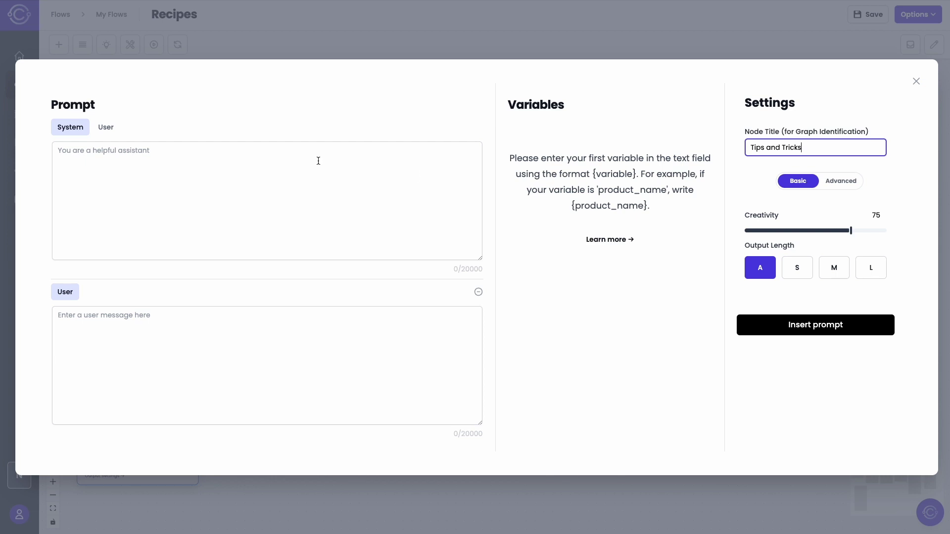
left_click(318, 161)
type("You are a specialist in culinary content creation for the web. You write in a reader-friendly manner, with a professional but easy-to-read tone of voice. You do not provide greetings or additional texts, you simply provide the response to the given instruction.")
- Enter a user message using {Basic Information}, {Ingredients} and {Instructions} to request non-repetitive {Recipe} preparation tips and tricks with a section subtitle, and insert the prompt
left_click(181, 331)
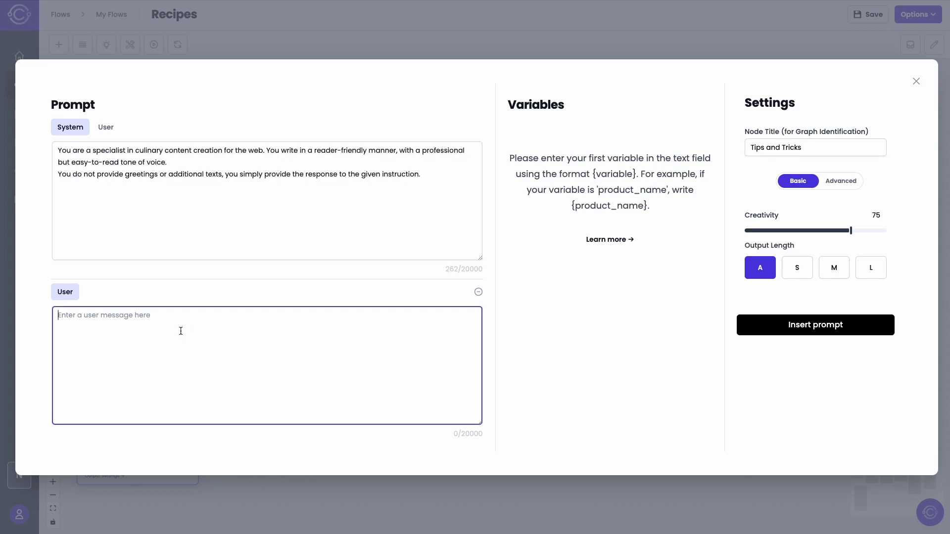
type("Based on the following information:  ### Basic Information: {Basic Information}. ### Ingredients: {Ingredients} ### Instructions: {Instructions} ###  Present a list of tips and tricks for preparing the {Recipe}. You should avoid tips and tricks already explained in the instructions or try to complement them but not repeat them. Include the subtitle of the section, but without mentioning the recipe to avoid keyword stuffing.  ### RESULT:")
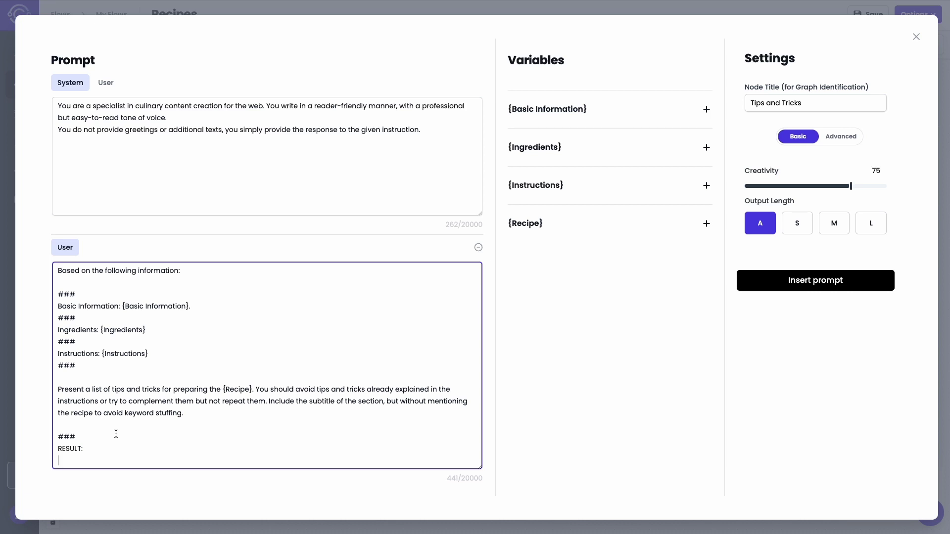
left_click(743, 285)
- Place the Tips and Tricks node beside Instructions, connect the Instructions output to it, and set its Basic Information variable to the previous result Basic Information
mouse_move(103, 183)
left_mouse_down()
mouse_move(314, 346)
mouse_move(304, 386)
mouse_move(288, 396)
left_mouse_up()
left_click_drag(197, 364, 228, 399)
left_click(341, 402)
left_click(293, 420)
left_click(289, 409)
left_click(322, 433)
left_click(311, 472)
- Set the Tips and Tricks node's Ingredients variable to the previous result Ingredients
left_click(341, 454)
left_click(277, 472)
left_click(278, 462)
left_click(276, 485)
left_click(276, 509)
- Move the Tips and Tricks node higher and set its Instructions variable to the previous result Instructions
left_click_drag(275, 333, 279, 255)
left_click(345, 428)
left_click(295, 446)
left_click(277, 435)
left_click(296, 460)
left_click(271, 470)
- Set the Tips and Tricks node's Recipe variable to the previous result Recipe name, moving the node slightly higher
left_click(345, 479)
left_click(292, 497)
left_click(282, 486)
left_click(296, 511)
mouse_move(277, 256)
left_mouse_down()
mouse_move(280, 190)
mouse_move(288, 277)
mouse_move(280, 237)
left_mouse_up()
left_click(273, 517)
- Start a prompt titled "Recipe Variants" with the same culinary content specialist system message as the other prompts
left_click(106, 44)
left_click(759, 147)
type("Recipe Variants")
left_click(168, 154)
type("You are a specialist in culinary content creation for the web. You write in a reader-friendly manner, with a professional but easy-to-read tone of voice. You do not provide greetings or additional texts, you simply provide the response to the given instruction.")
- Enter a user message using {Ingredients}, {Instructions} and {Tips} to request described alternative versions of the {Recipe}, including ones from other countries, and insert the prompt
left_click(132, 312)
type("Based on the following information:  ### Ingredients: {Ingredients} ### Instructions: {Instructions} ### Tips: {Tips} ###  Create variants for the {Recipe}. Present a list of ideas that allow for alternative versions of the dish. You can include modifications from other countries. Include a description of each alternative version. Include the subtitle of the section, but without mentioning the recipe to avoid keyword stuffing.  ### RESULT:")
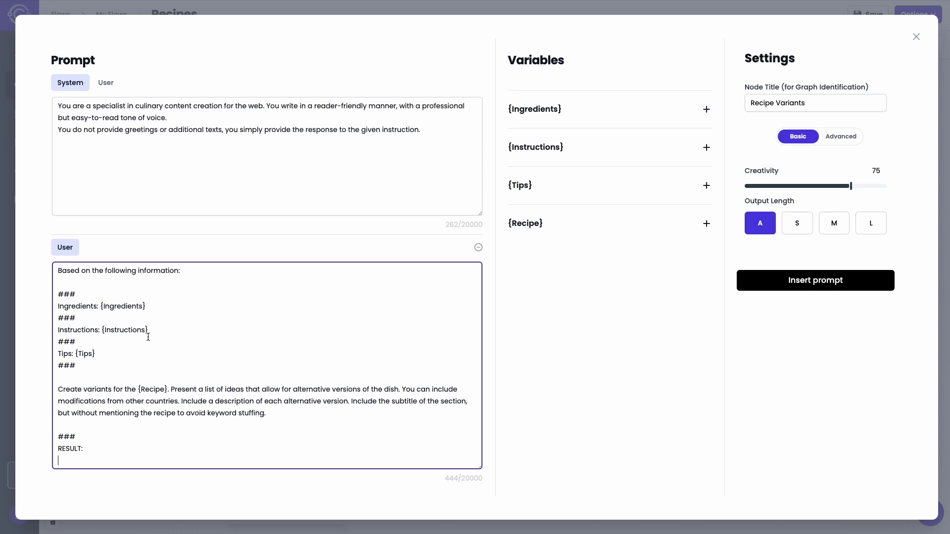
left_click(815, 280)
- Place the Recipe Variants node beside Tips and Tricks, connect the Tips and Tricks output to it, and set its Ingredients variable to the previous result Ingredients
left_click_drag(116, 176, 444, 305)
left_click_drag(348, 378, 382, 302)
left_click(493, 307)
left_click(470, 324)
left_click(467, 313)
left_click(478, 338)
left_click(477, 363)
- Set the Recipe Variants node's Instructions variable to the previous result Instructions
left_click(493, 358)
left_click(462, 376)
left_click(463, 365)
left_click(478, 390)
left_click(465, 413)
- Set the Recipe Variants node's Tips variable to the previous result Tips and Tricks
left_click(492, 410)
left_click(480, 429)
left_click(465, 417)
left_click(473, 441)
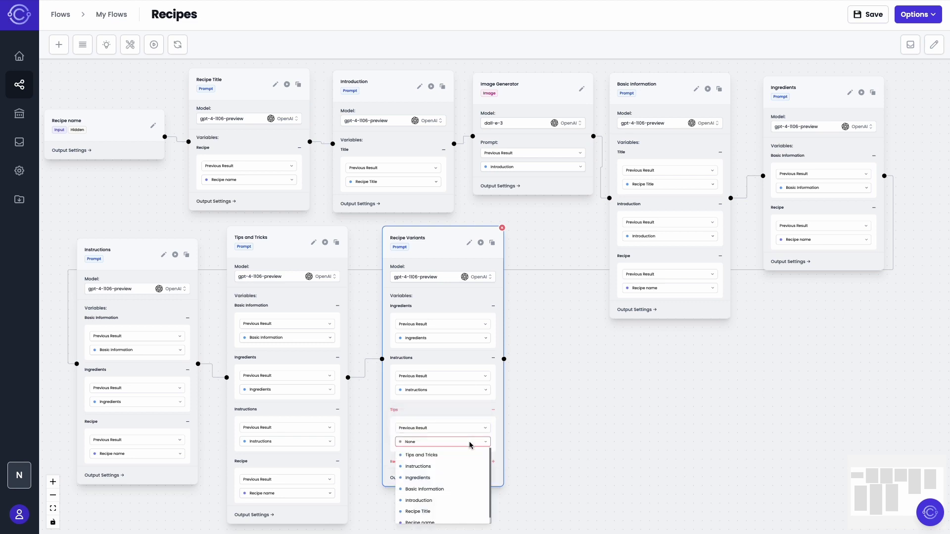
left_click(435, 454)
- Set the Recipe Variants node's Recipe variable to the previous result Recipe name, repositioning the node slightly
left_click(494, 461)
left_click(470, 479)
left_click(462, 468)
left_click_drag(431, 235, 444, 256)
left_click(476, 453)
left_click(436, 476)
- Start a prompt titled "Nutritional Information" with the same culinary content specialist system message as the other prompts
left_click(113, 48)
left_click(781, 148)
type("Nutritional Information")
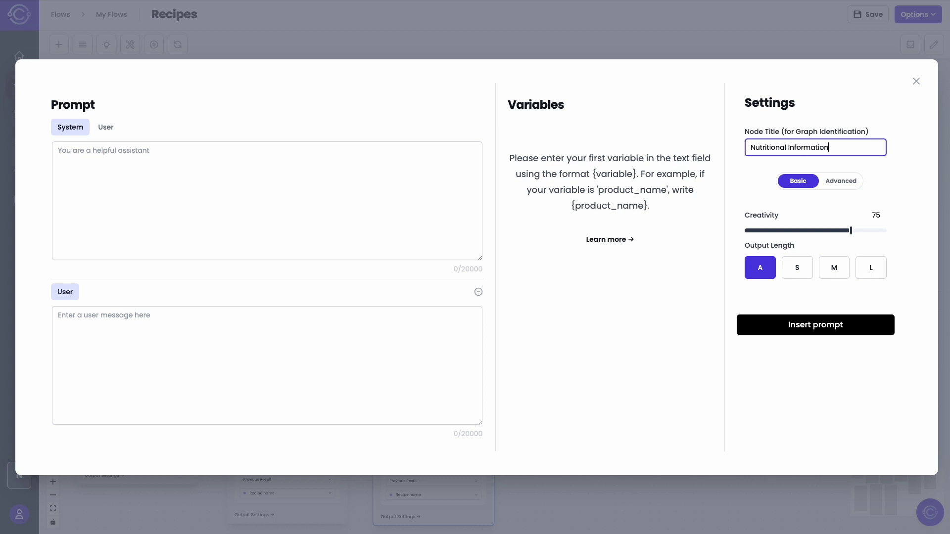
left_click(269, 172)
type("You are a specialist in culinary content creation for the web. You write in a reader-friendly manner, with a professional but easy-to-read tone of voice. You do not provide greetings or additional texts, you simply provide the response to the given instruction.")
- Enter a user message using {Ingredients} and {Information} to request a per-serving nutritional information section for the {Recipe}, and insert the prompt
left_click(244, 352)
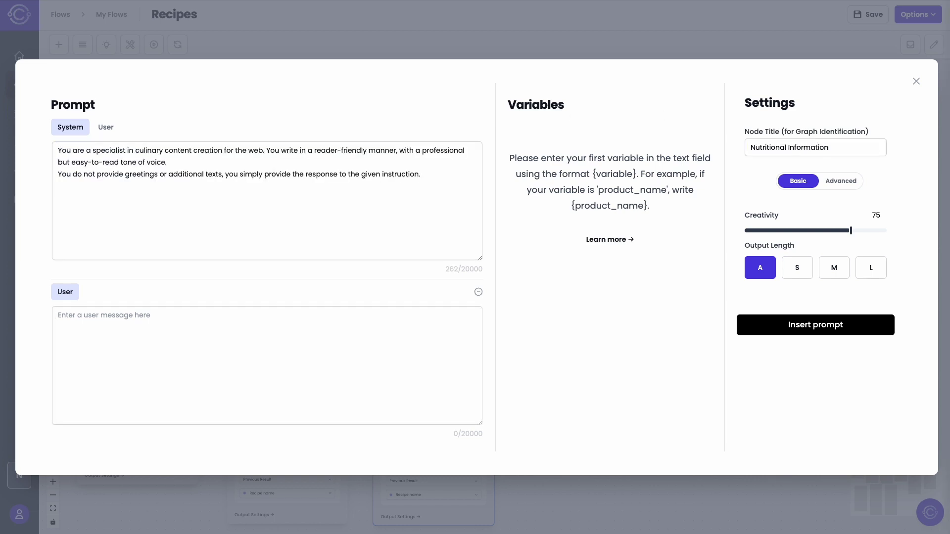
type("Based on the following information:  ### Ingredients: {Ingredients} ### Information: {Information} ###  Create a nutritional information section for the {Recipe}. Consider the information per serving. Also, when including nutritional information, you can indicate its importance and when it is not recommended to prepare it. Include the subtitle of the section, but without mentioning the recipe to avoid keyword stuffing.  ### RESULT:")
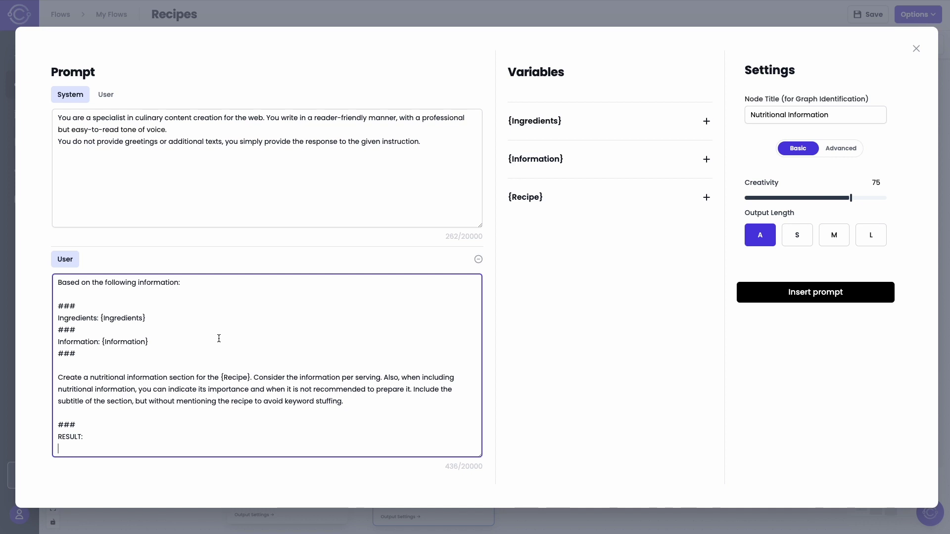
left_click(827, 297)
- Place the Nutritional Information node beside Recipe Variants, connect the Recipe Variants output to it, and set its Ingredients variable to the previous result Ingredients
left_click_drag(416, 249, 546, 256)
left_click_drag(494, 379, 505, 308)
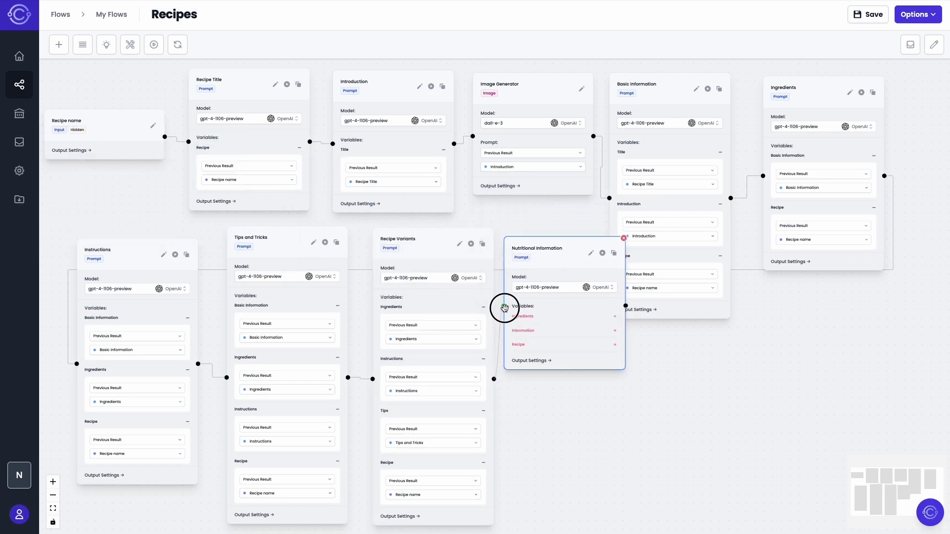
left_click(615, 317)
left_click(609, 333)
left_click(609, 340)
left_click(594, 349)
left_click(584, 396)
- Set the Nutritional Information node's Information variable to the previous result Basic Information
left_click(615, 368)
left_click(594, 386)
left_click(595, 393)
left_click(596, 400)
left_click(558, 446)
- Set the Nutritional Information node's Recipe variable to the previous result Recipe name and move the node slightly lower
left_click(615, 420)
left_click(599, 439)
left_click(569, 427)
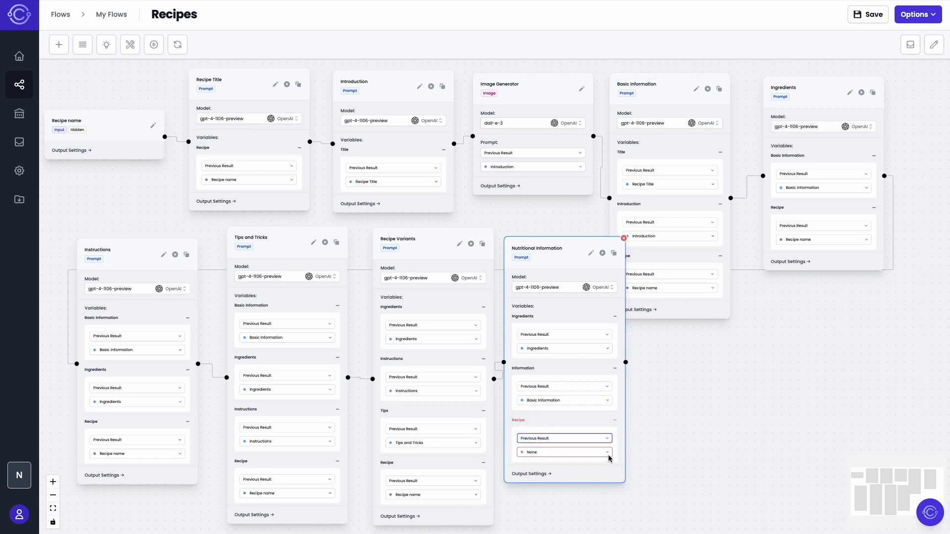
left_click(608, 453)
left_click(577, 526)
left_click_drag(556, 244, 561, 284)
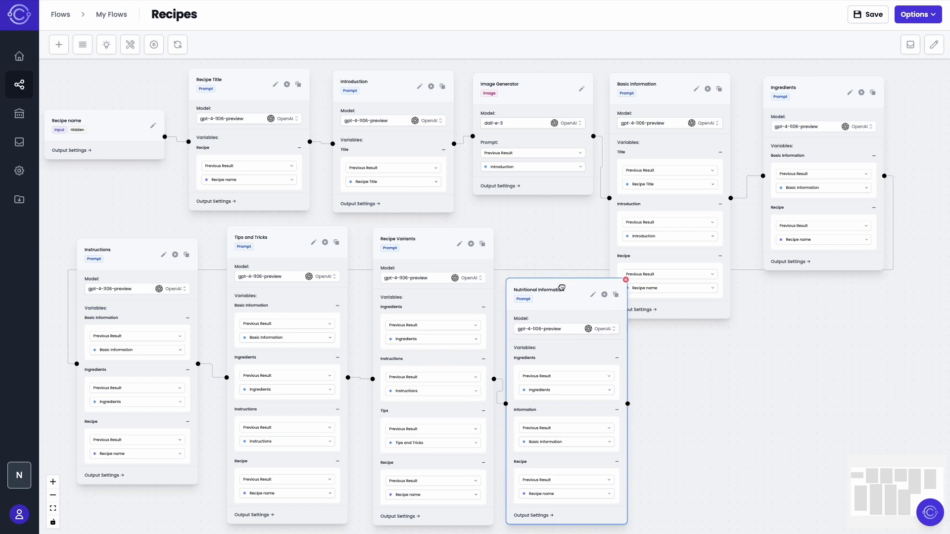
- Start a prompt titled "Frequently Asked Questions" with the same culinary content specialist system message as the other prompts
left_click(106, 44)
left_click(765, 154)
type("Frequently Asked Questions")
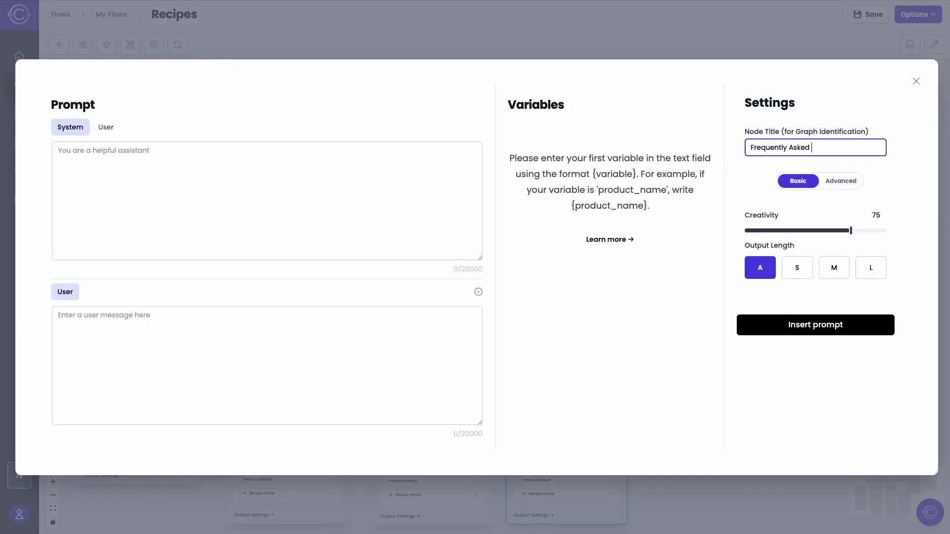
left_click(283, 162)
type("You are a specialist in culinary content creation for the web. You write in a reader-friendly manner, with a professional but easy-to-read tone of voice. You do not provide greetings or additional texts, you simply provide the response to the given instruction.")
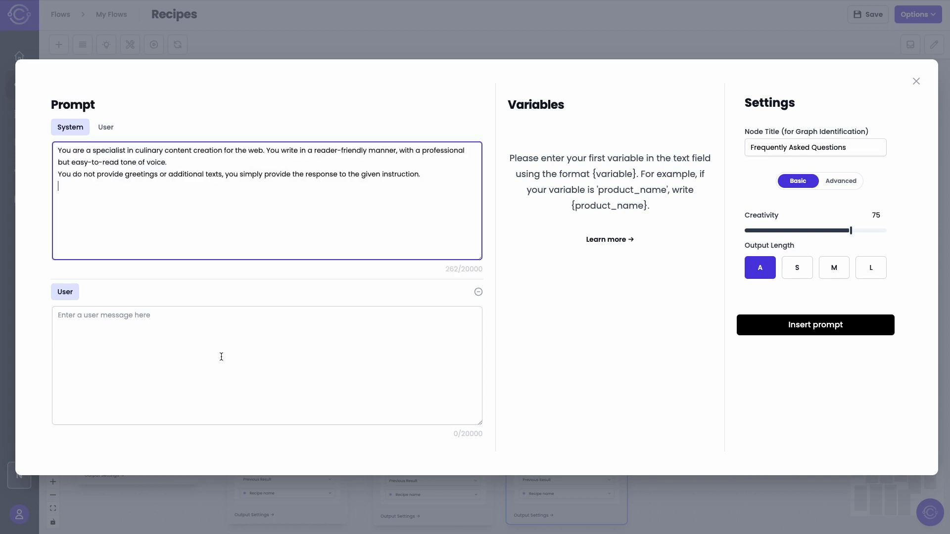
- Enter a user message using {Basic Information}, {Ingredients} and {Instructions} to request a novice cook's frequently asked questions about preparing the {Recipe}, and insert the prompt
left_click(221, 356)
type("Based on the following information:  ### Basic Information: {Basic Information}. ### Ingredients: {Ingredients} ### Instructions: {Instructions} ###  Create a list of frequently asked questions related to the preparation of the {Recipe}. Imagine you are a novice cook and try to make the most important inquiries. Include the subtitle of the section, but without mentioning the recipe to avoid keyword stuffing.  ### RESULT:")
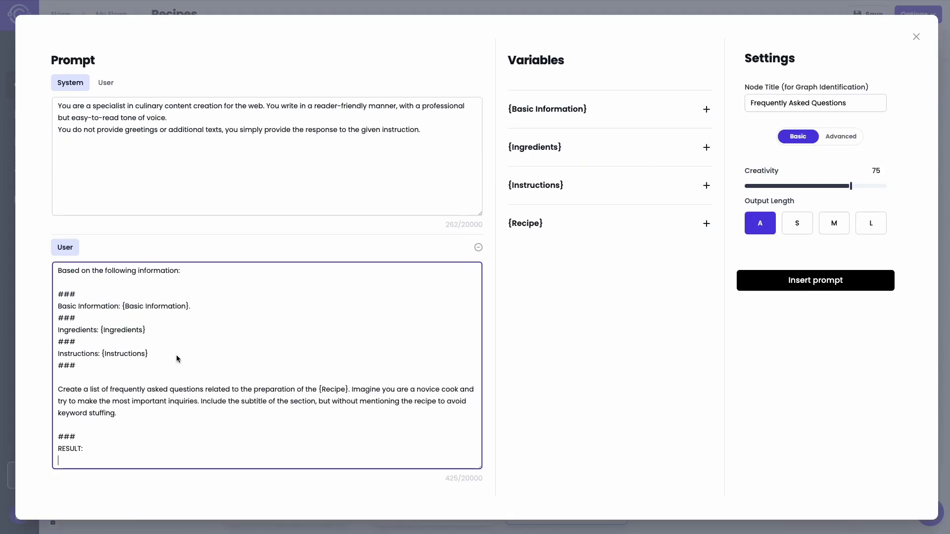
key("super+Tab")
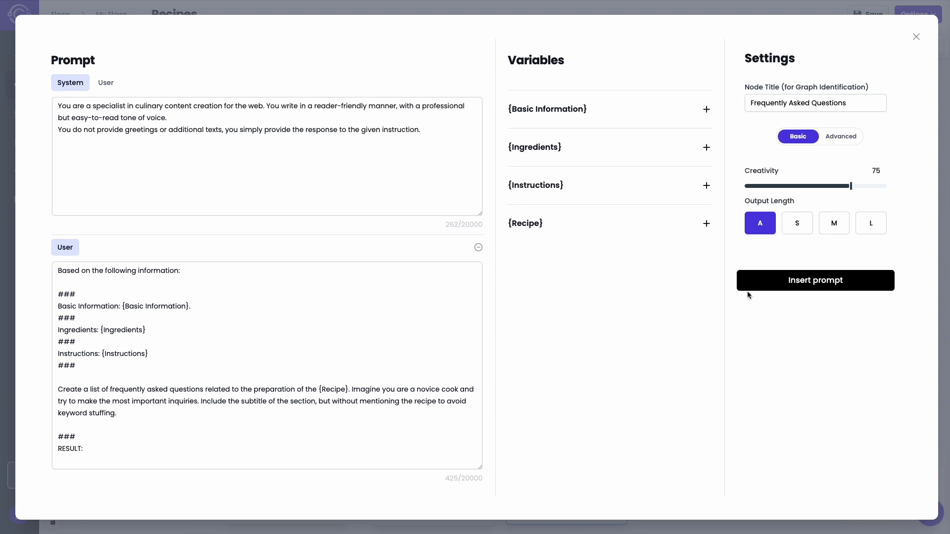
left_click(819, 282)
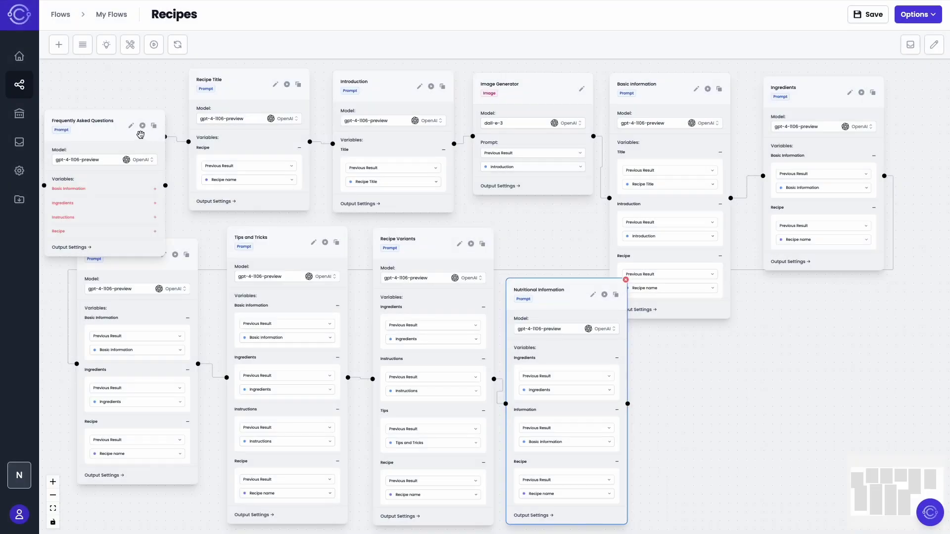
- Place the Frequently Asked Questions node beside Nutritional Information, connect the Nutritional Information output to it, and set its Basic Information variable to the previous result Basic Information
left_click_drag(91, 131, 790, 264)
left_click_drag(627, 404, 742, 318)
left_click(853, 321)
left_click(812, 342)
left_click(783, 329)
left_click(801, 354)
left_click(792, 424)
- Set the Frequently Asked Questions node's Ingredients variable to the previous result Ingredients
left_click(842, 373)
left_click(836, 394)
left_click(784, 381)
left_click(802, 405)
left_click(792, 430)
- Set the Frequently Asked Questions node's Instructions variable to the previous result Instructions
left_click(852, 424)
left_click(791, 443)
left_click(784, 432)
left_click(802, 457)
left_click(792, 495)
- Reposition the Frequently Asked Questions node and set its Recipe variable to the previous result Recipe name
left_click_drag(768, 251, 788, 283)
left_click(806, 458)
left_click(760, 476)
left_click(756, 466)
left_click(758, 490)
scroll(760, 514, "down", 3)
left_click(749, 511)
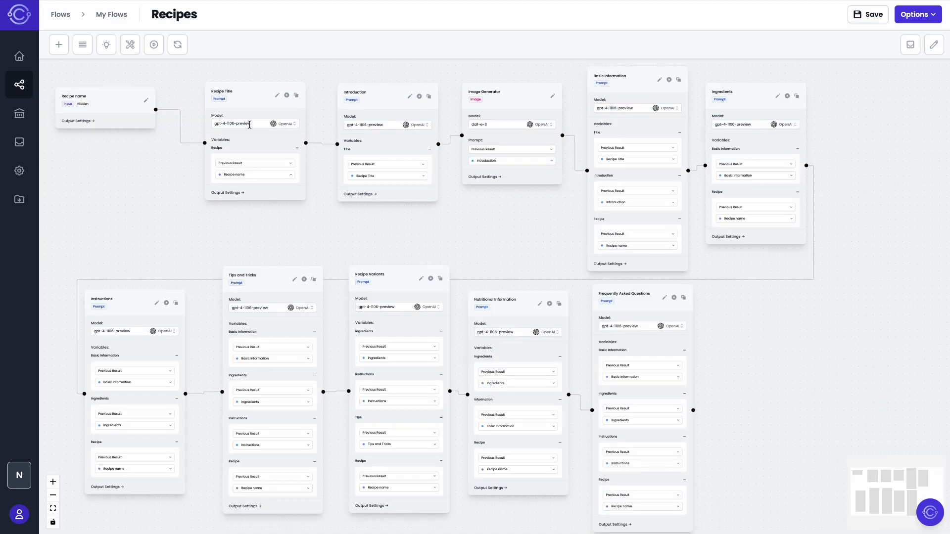
- Switch the prompt nodes' model to gpt-4-0125-preview and select dall-e-3 for the Image Generator
left_click(282, 125)
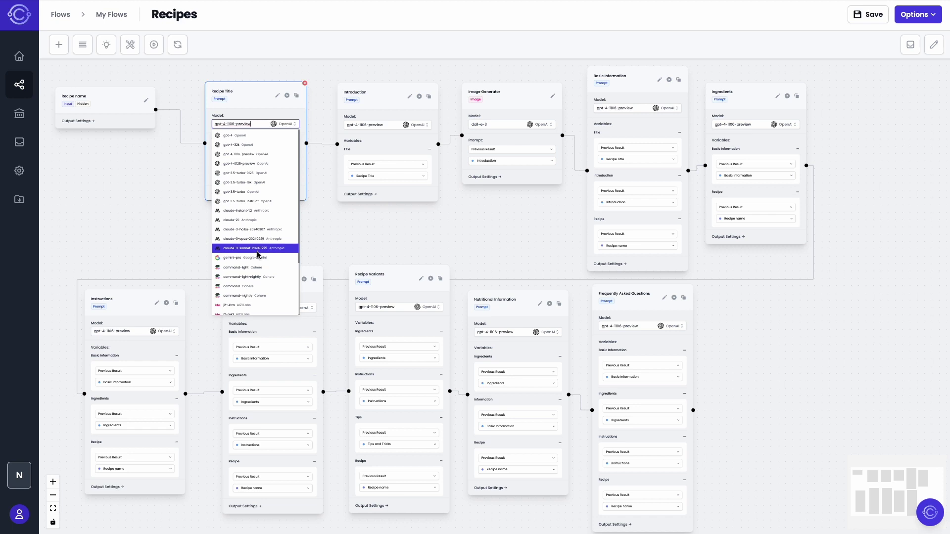
scroll(256, 311, "down", 2)
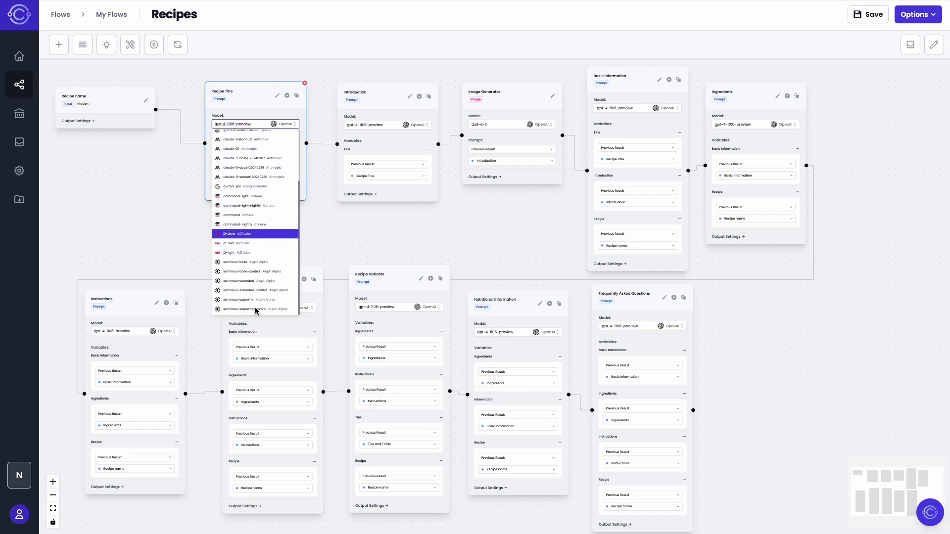
scroll(256, 295, "up", 2)
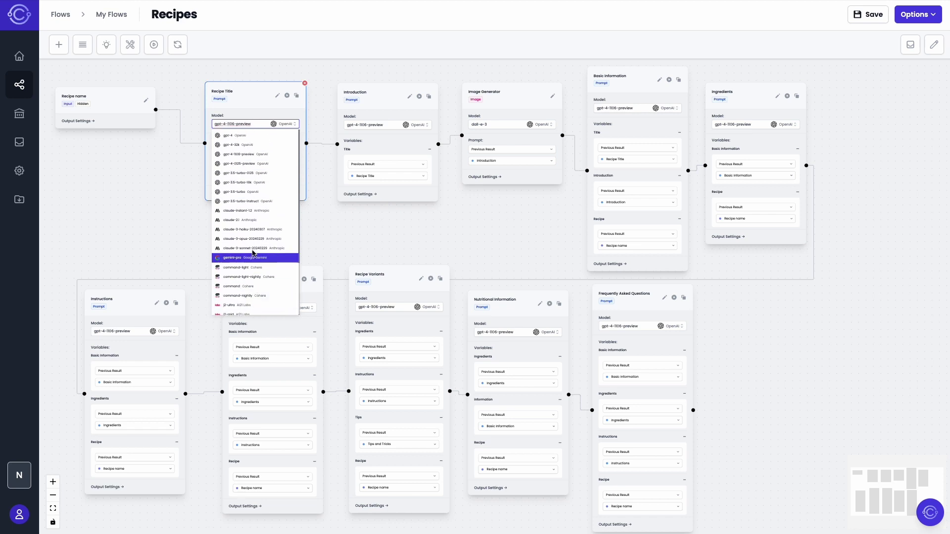
left_click(534, 129)
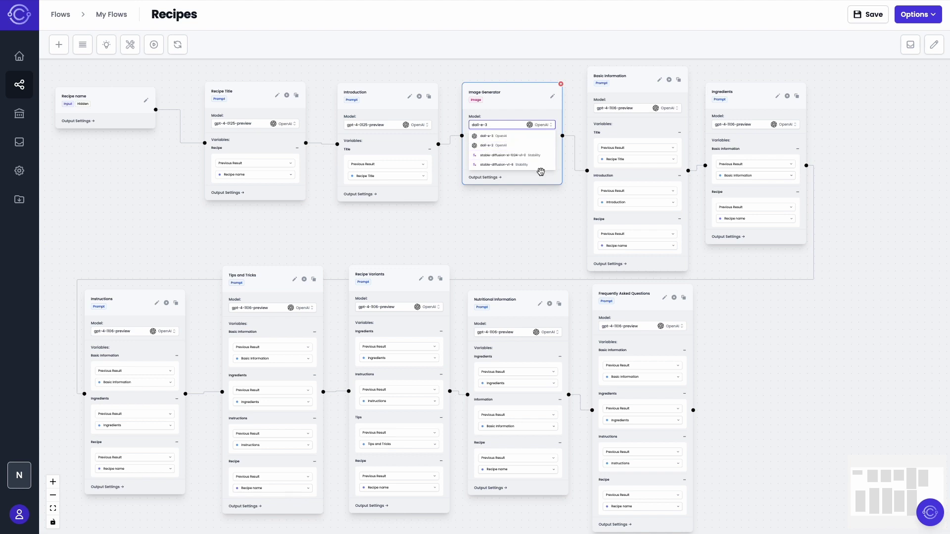
left_click(500, 136)
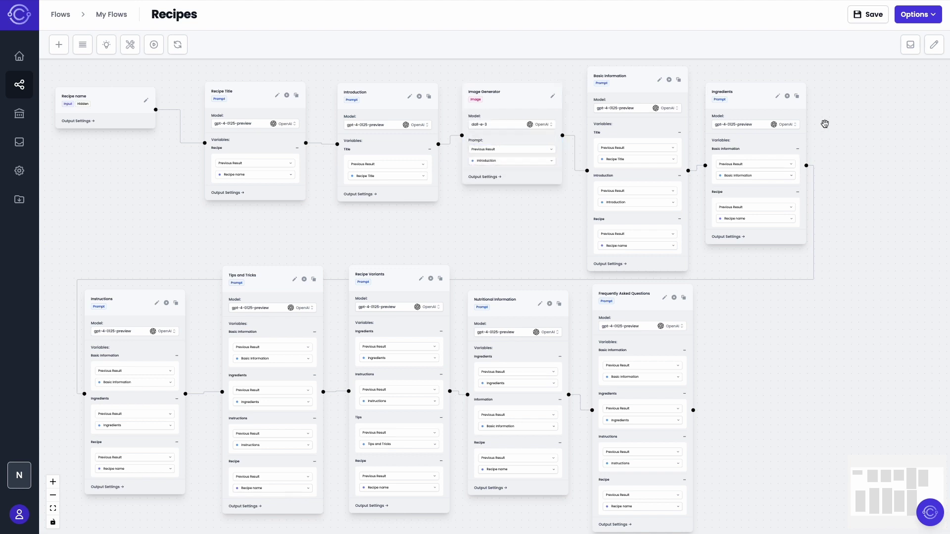
- Set the flow's full description to "Flow to generate recipes." and its status to Draft, and save the flow
left_click(867, 23)
left_click(92, 285)
type("Flow to generate")
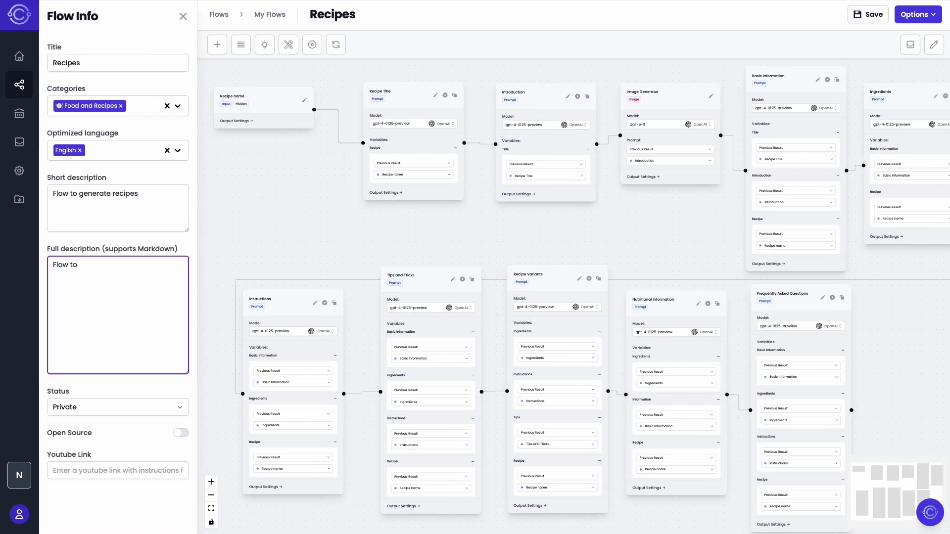
type(" recipes.")
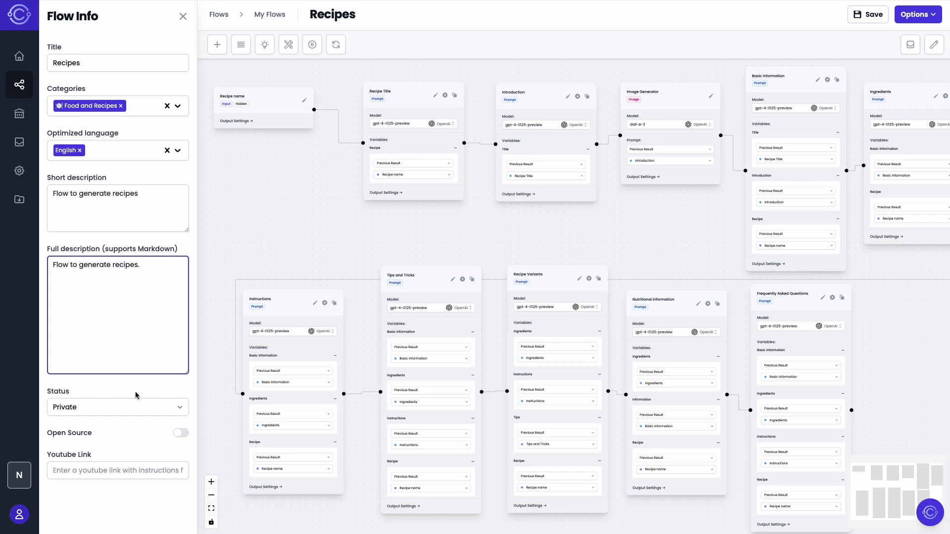
left_click(164, 407)
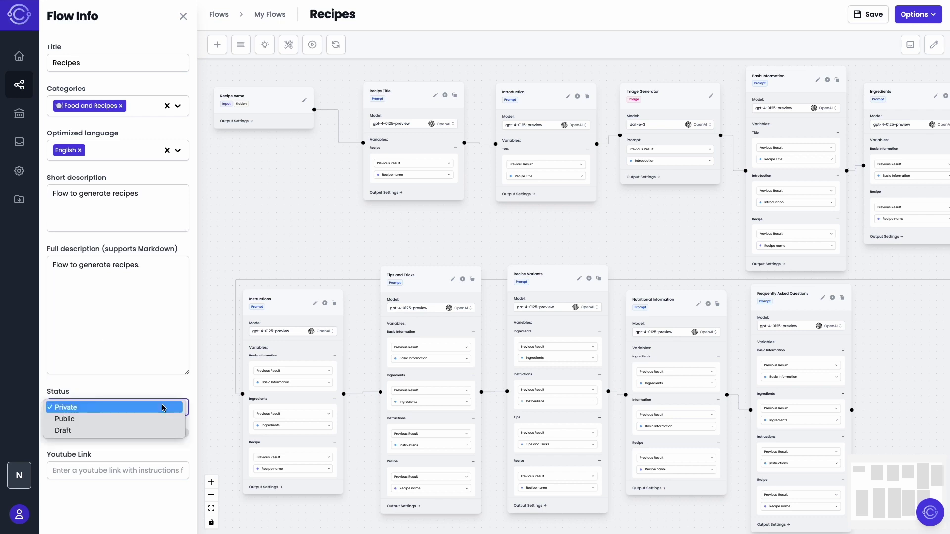
left_click(98, 431)
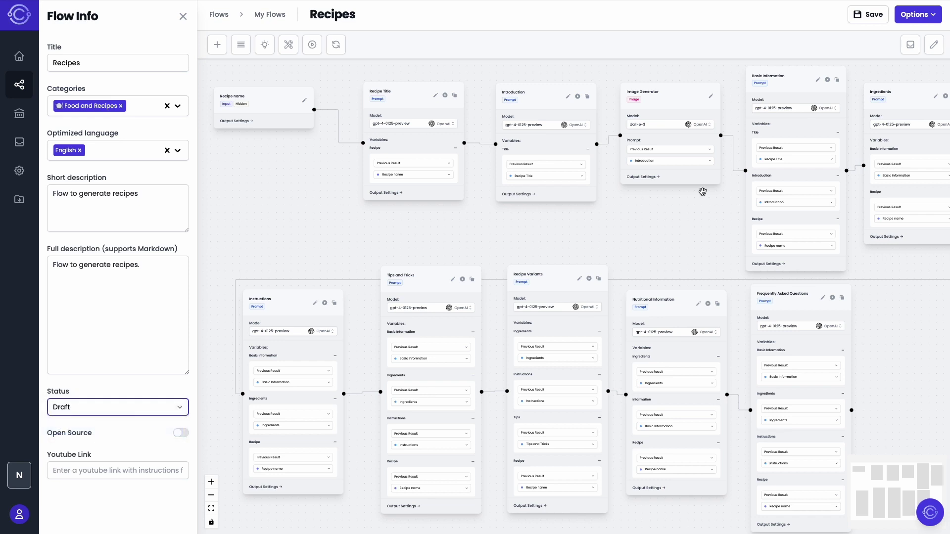
left_click(870, 21)
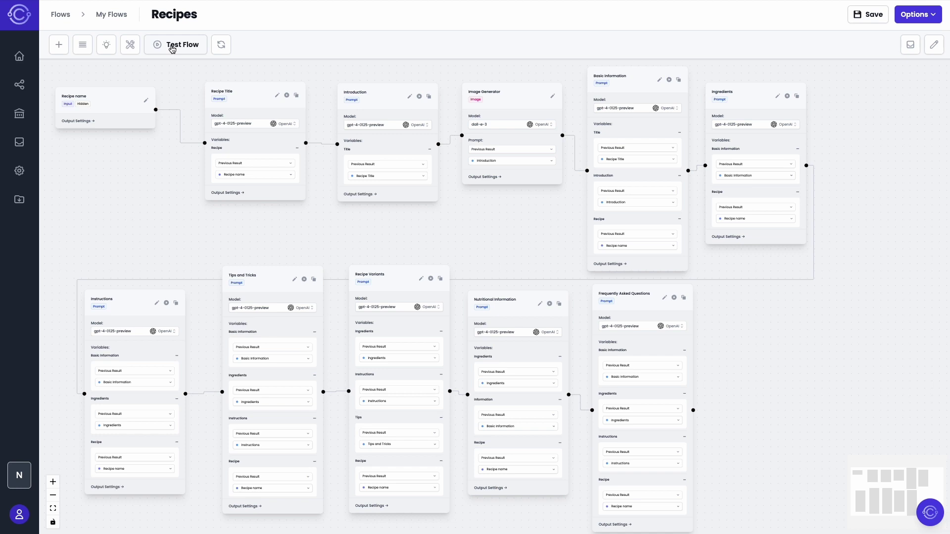
- Test the flow with the recipe name "Paella" and examine the outputs generated under the nodes
left_click(172, 46)
left_click(366, 254)
type("Paella")
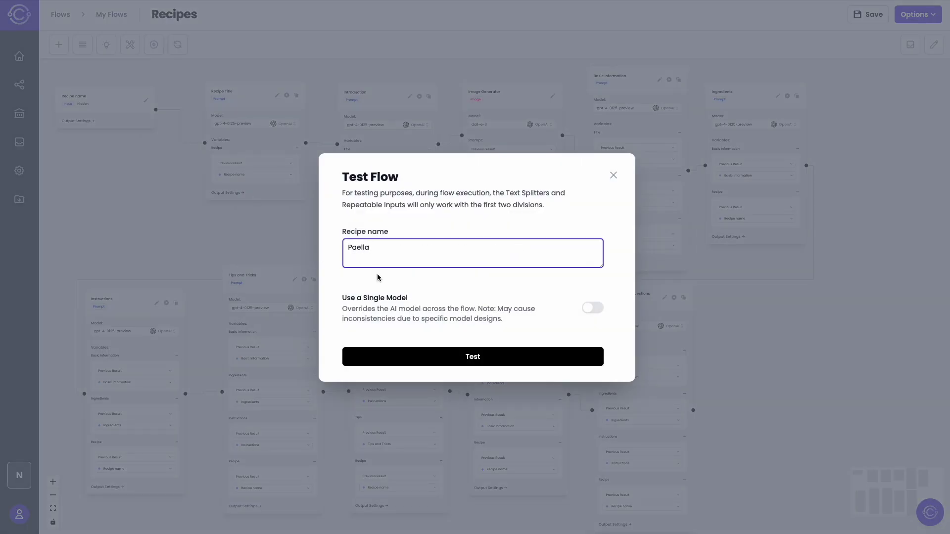
left_click(502, 356)
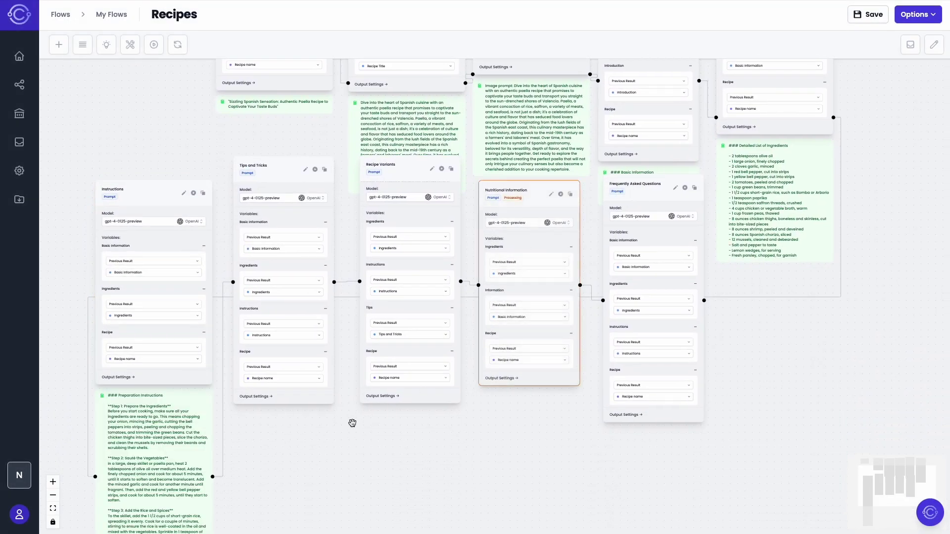
left_click_drag(296, 349, 241, 487)
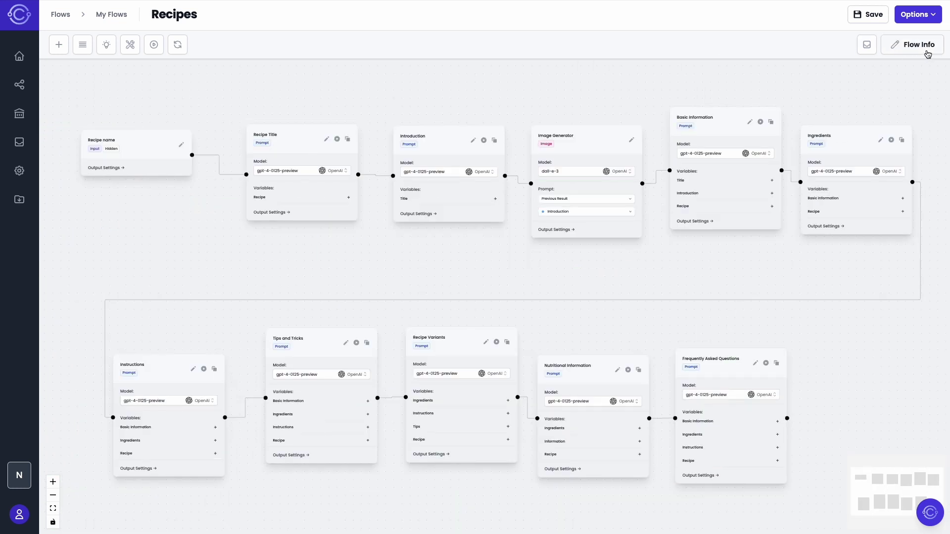
- Set the flow's status to Private in its flow information and save the flow
left_click(927, 52)
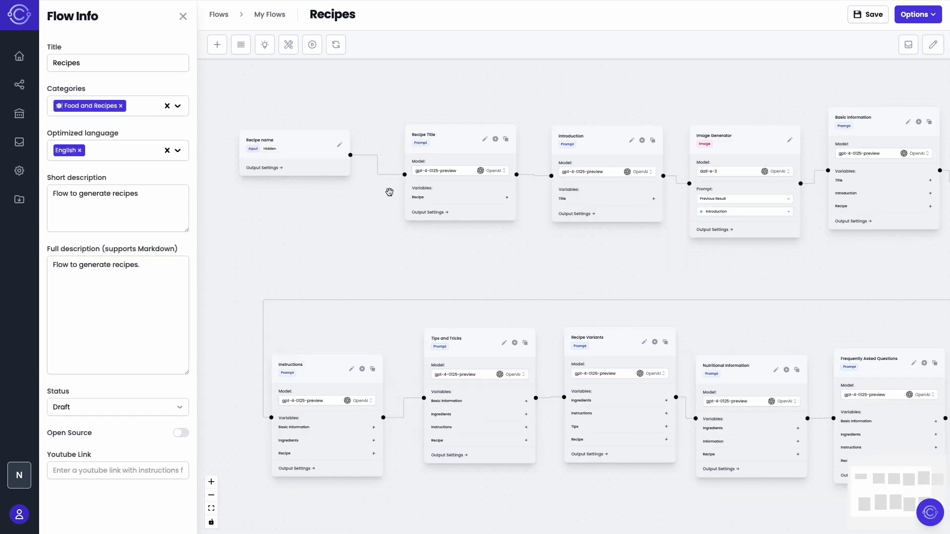
left_click(100, 408)
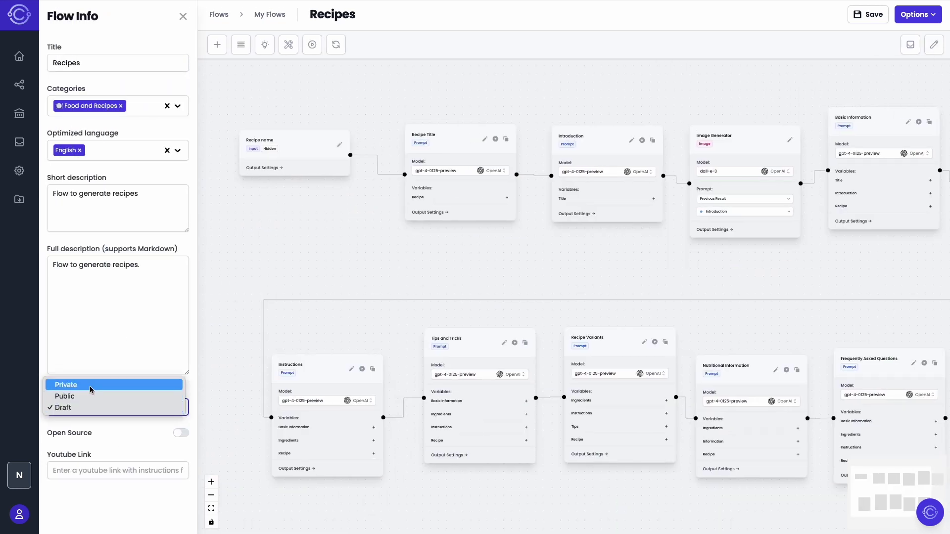
left_click(90, 386)
left_click(872, 19)
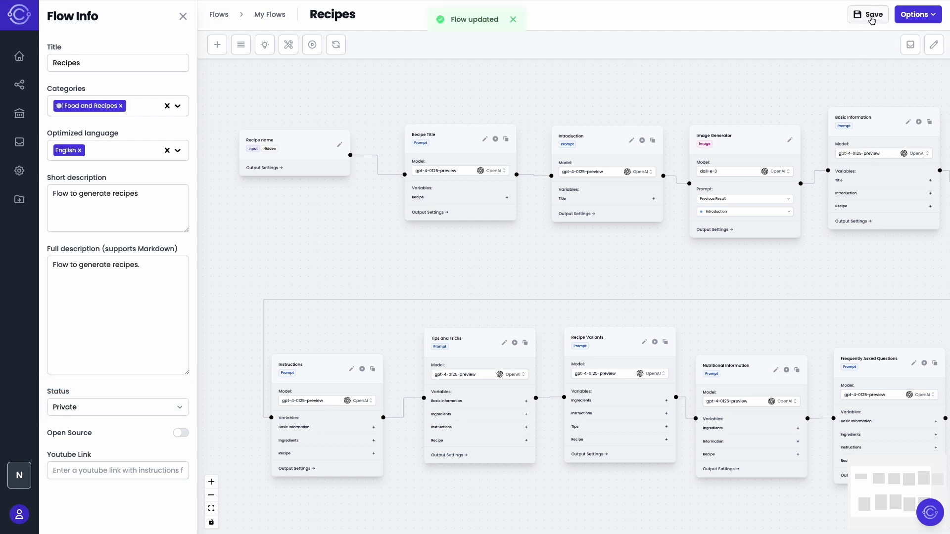
- Open the Recipes flow from My Flows to try it out
left_click(18, 84)
left_click(40, 126)
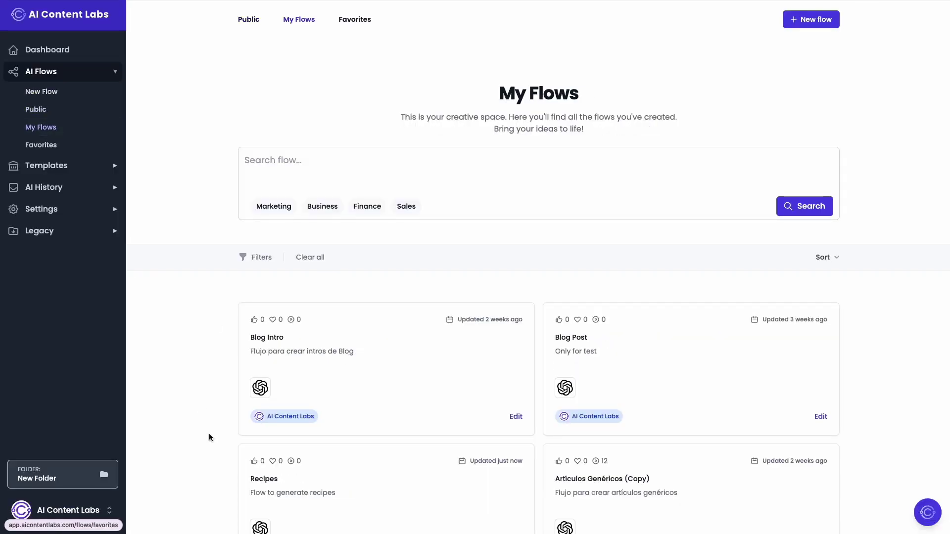
scroll(209, 438, "down", 1)
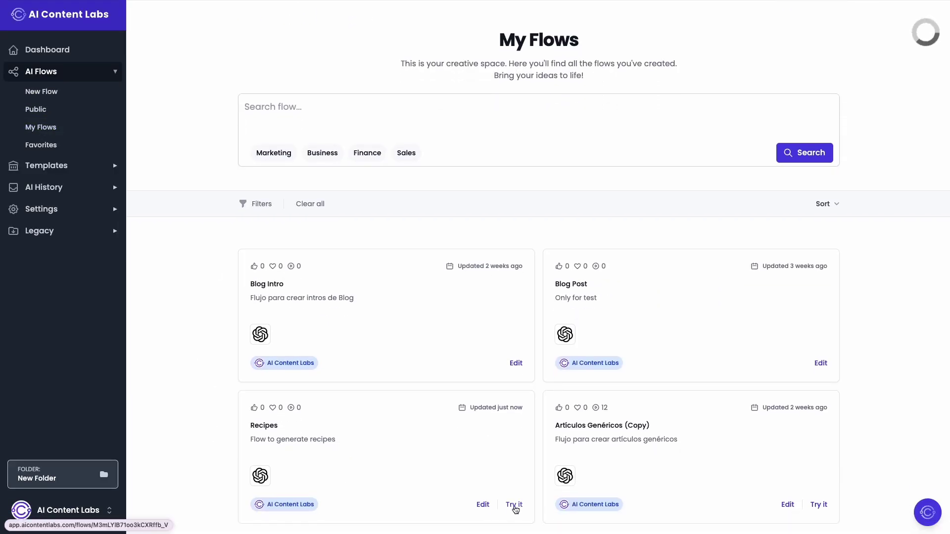
left_click(515, 509)
- Generate an article for the recipe name "Paella" and examine it from the title to the Frequently Asked Questions
type("Paella")
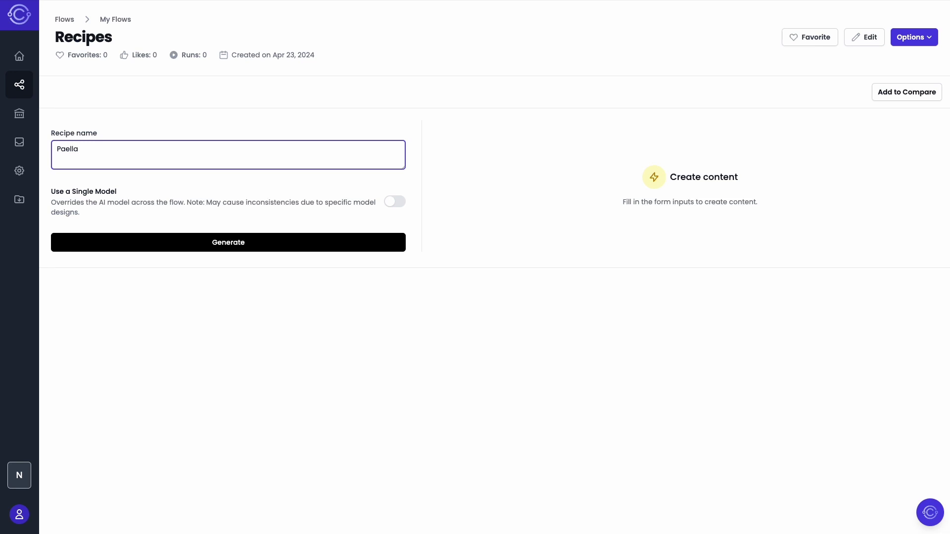
left_click(265, 241)
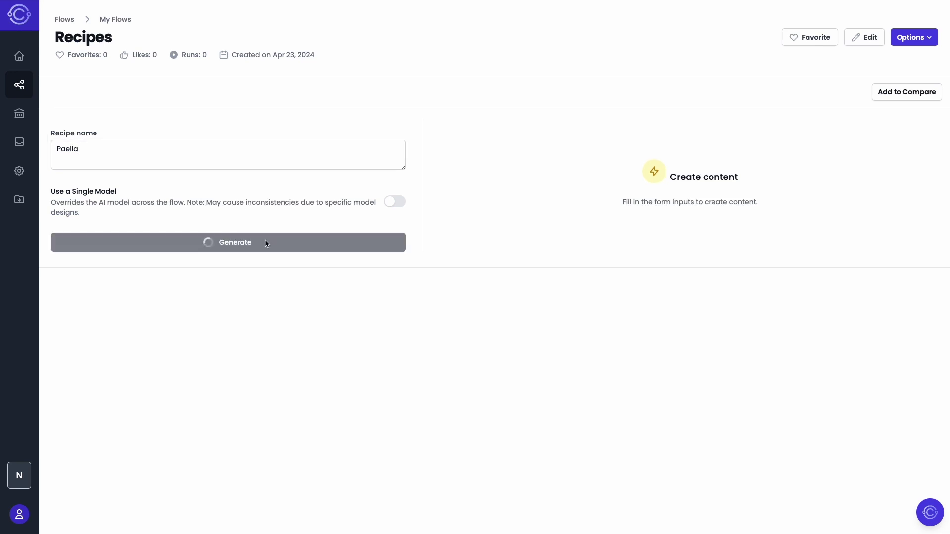
scroll(904, 176, "down", 15)
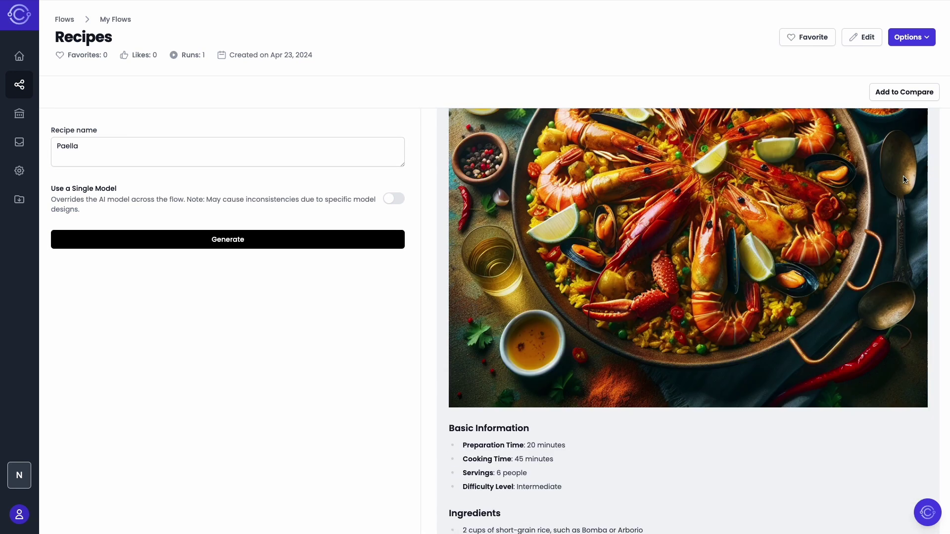
scroll(903, 181, "down", 15)
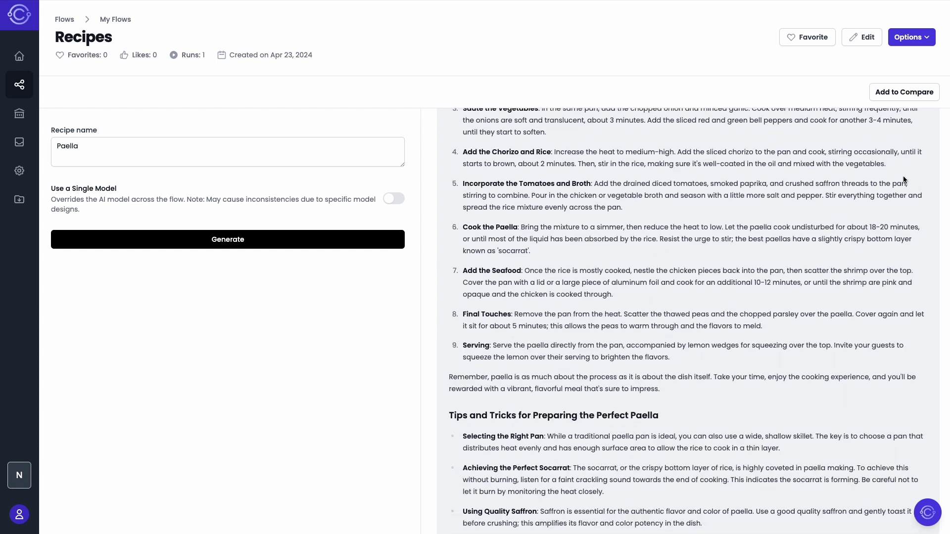
scroll(904, 176, "down", 15)
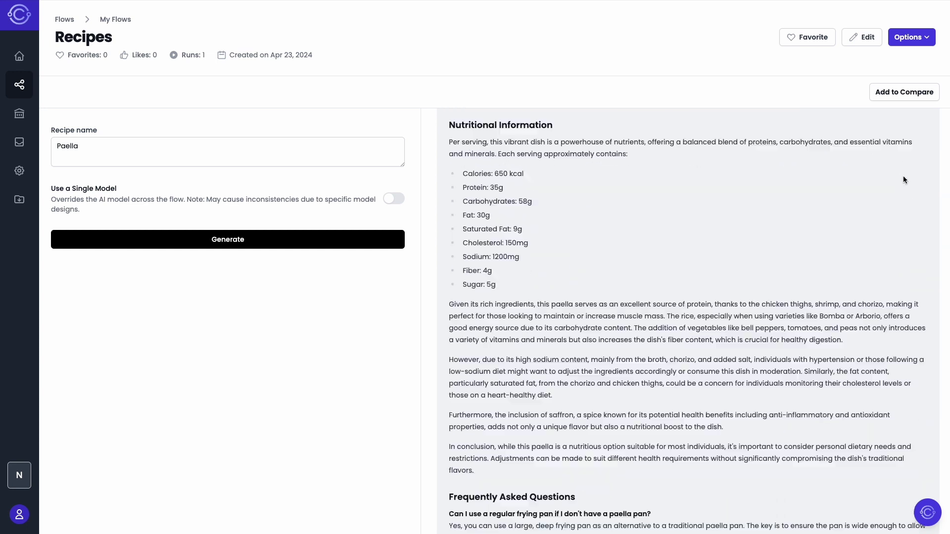
scroll(765, 334, "up", 20)
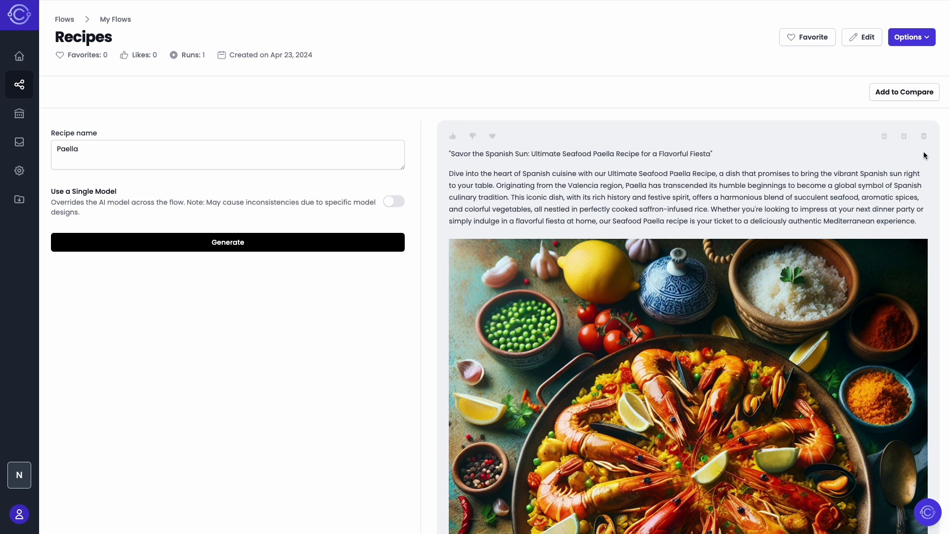
left_click(452, 139)
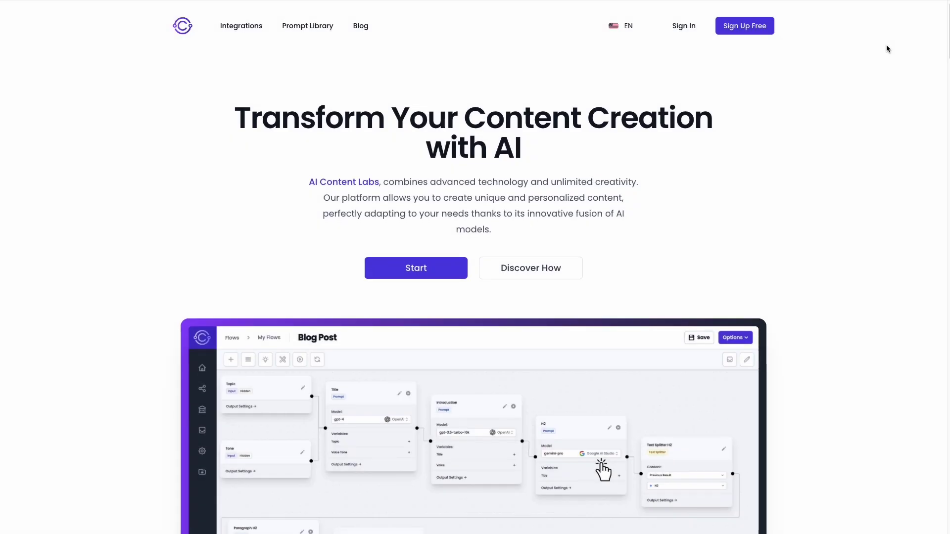
- Look through the AI Content Labs homepage down to the Start FREE section and choose to sign up
scroll(887, 48, "down", 2)
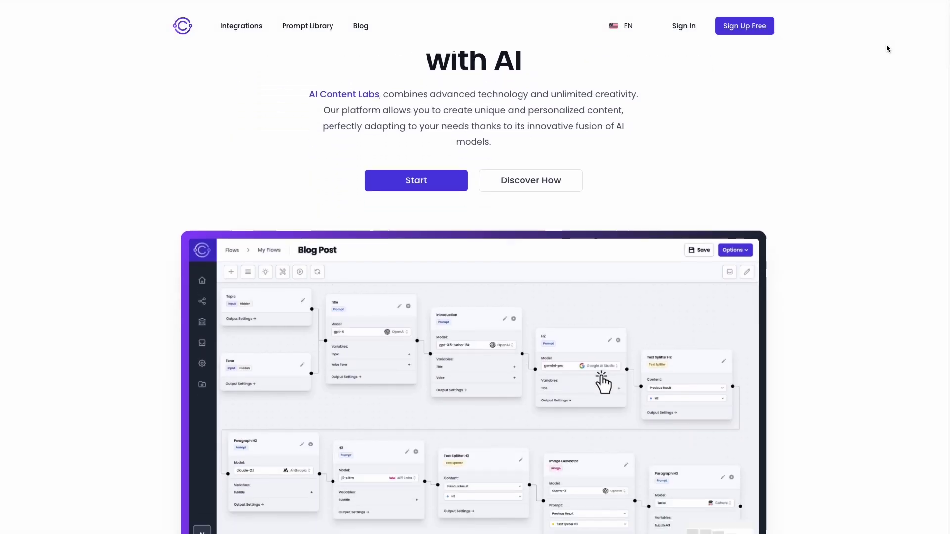
scroll(887, 48, "down", 10)
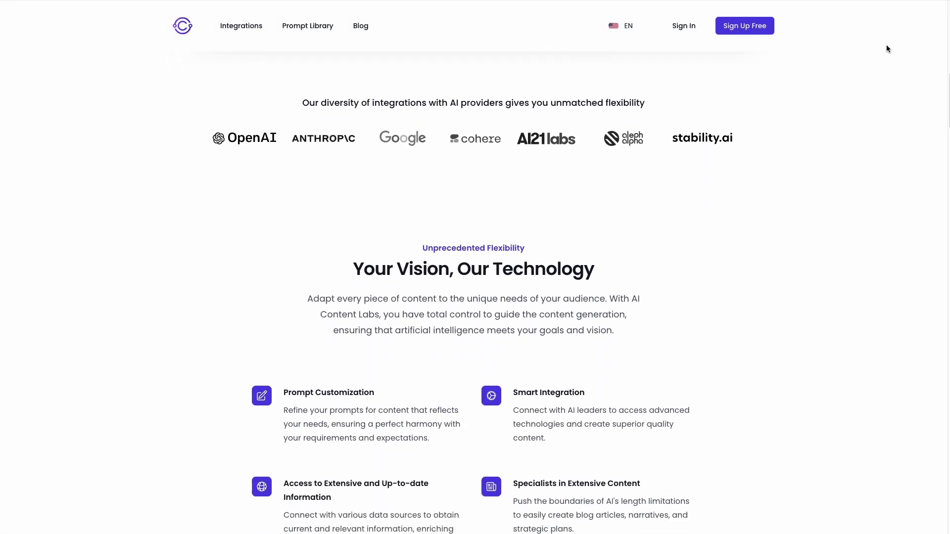
scroll(886, 49, "down", 10)
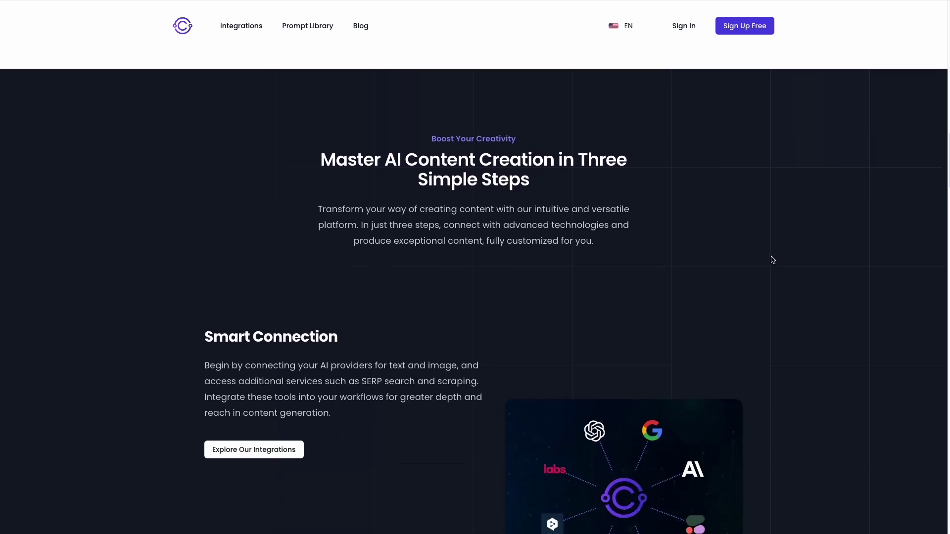
scroll(773, 260, "down", 10)
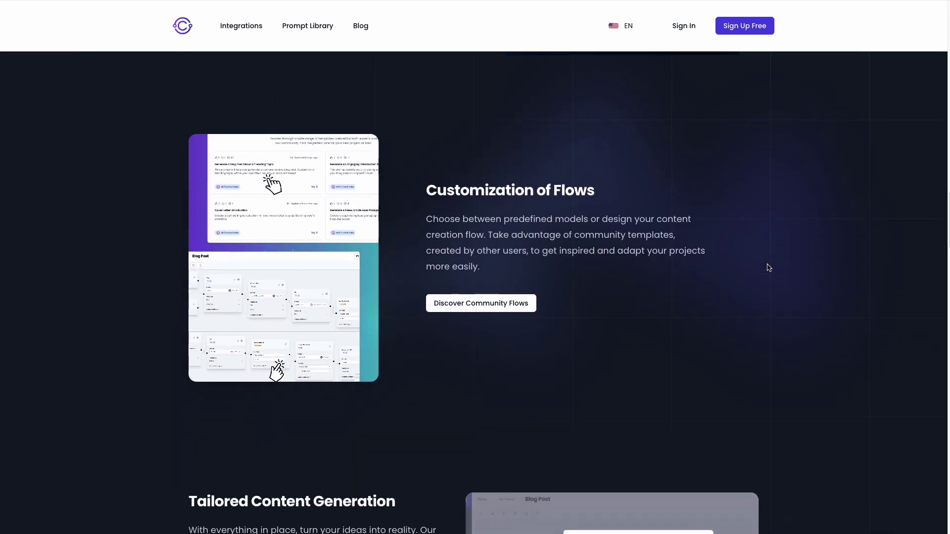
scroll(769, 268, "down", 10)
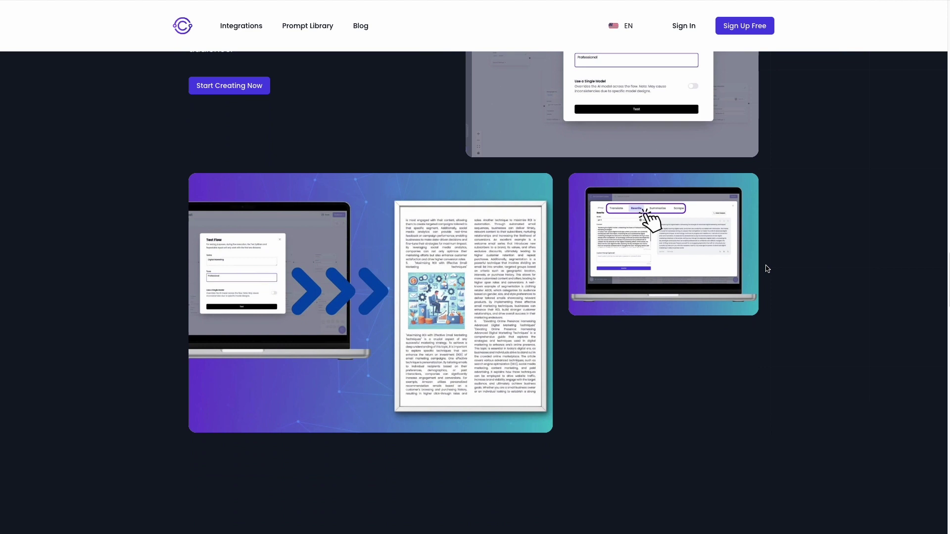
scroll(767, 269, "down", 6)
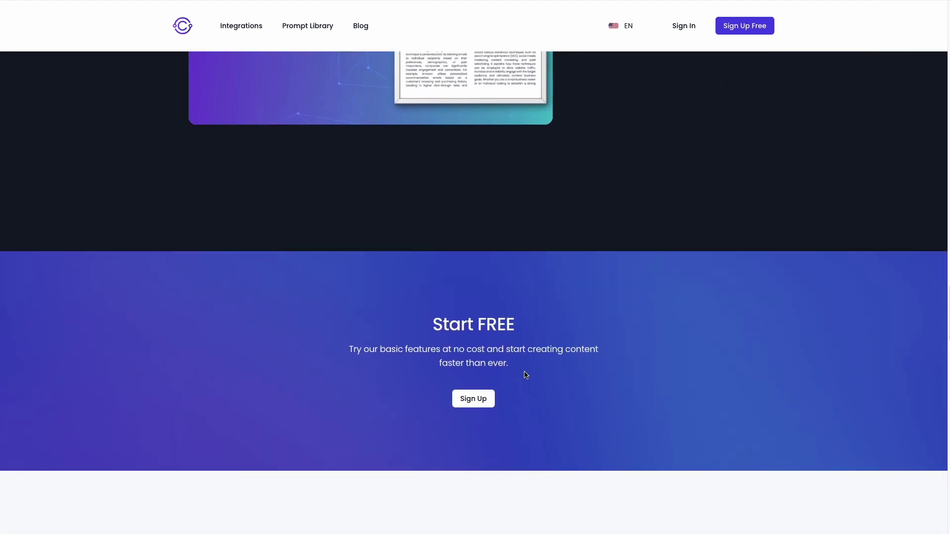
left_click(474, 398)
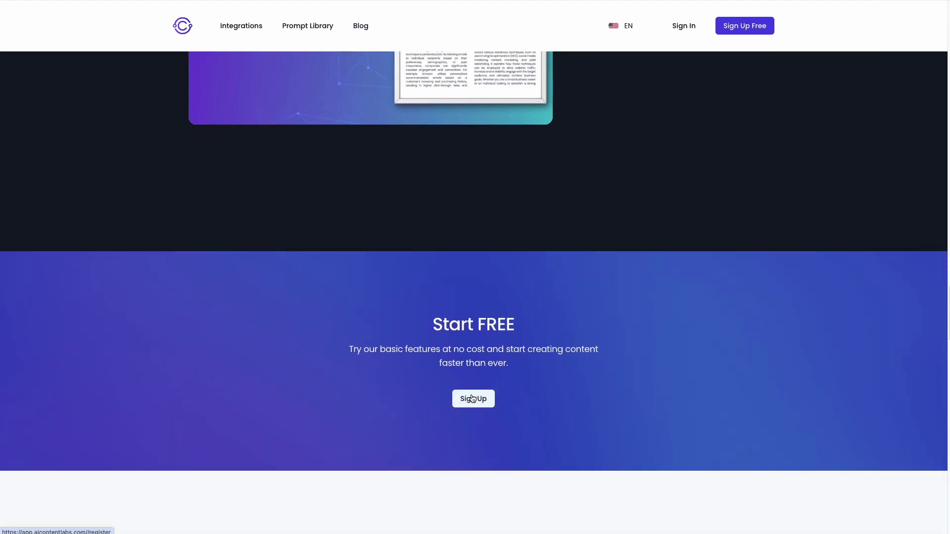